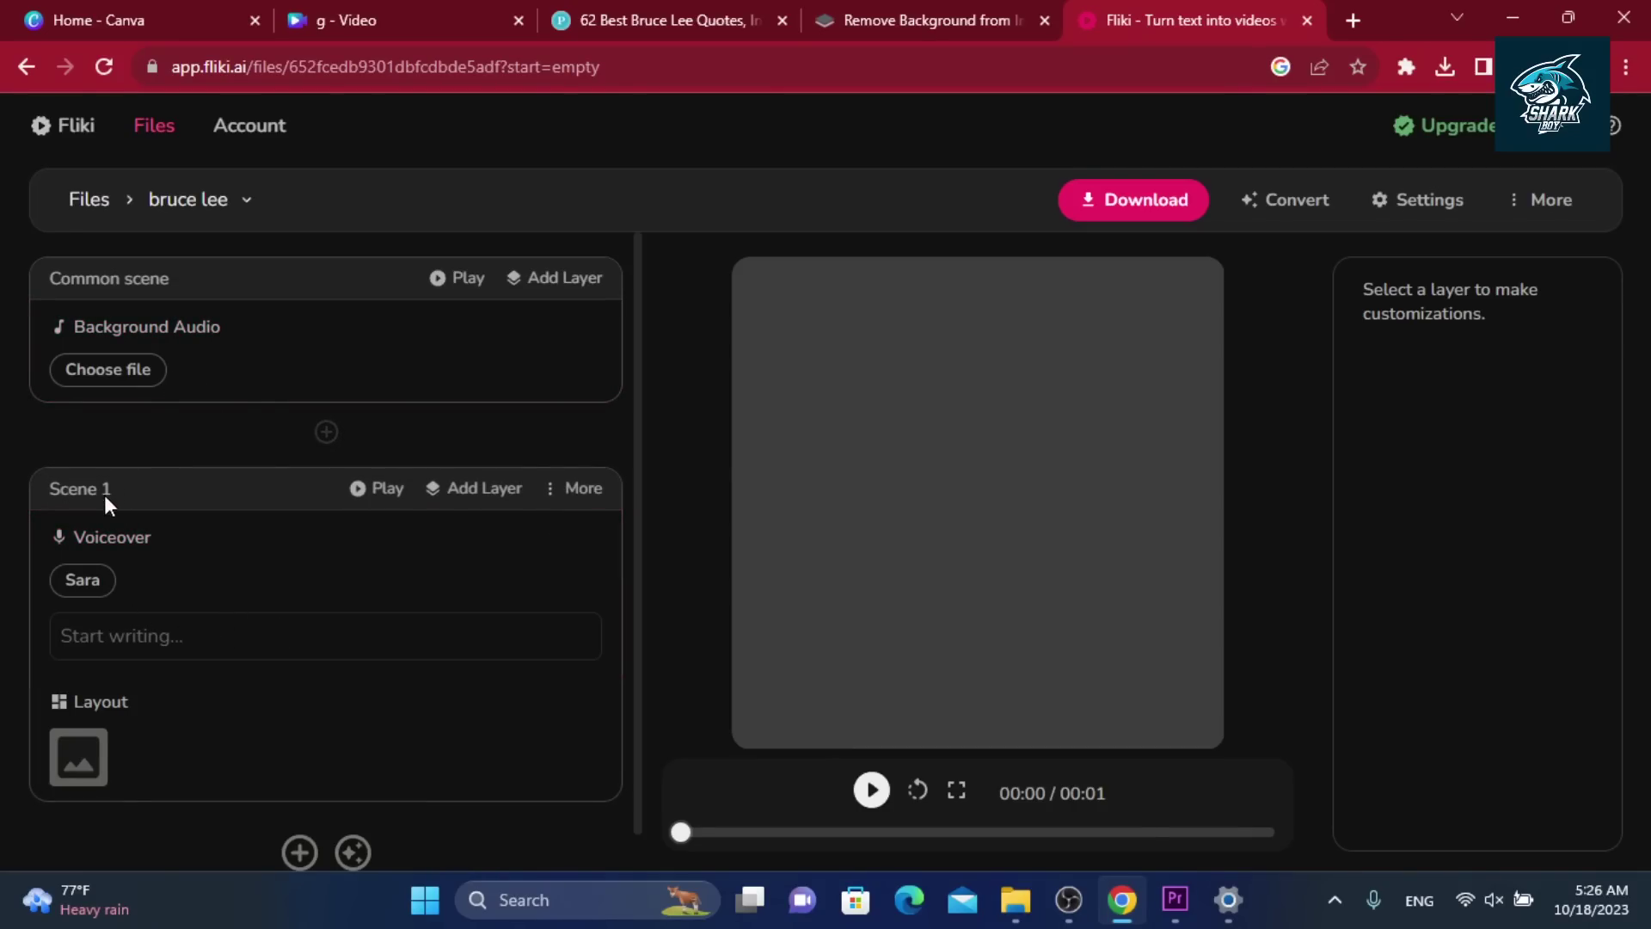
Paste the copied Bruce Lee quote into Scene 1's voiceover text and check the lines against the Canva design and across the scenes
right_click(160, 638)
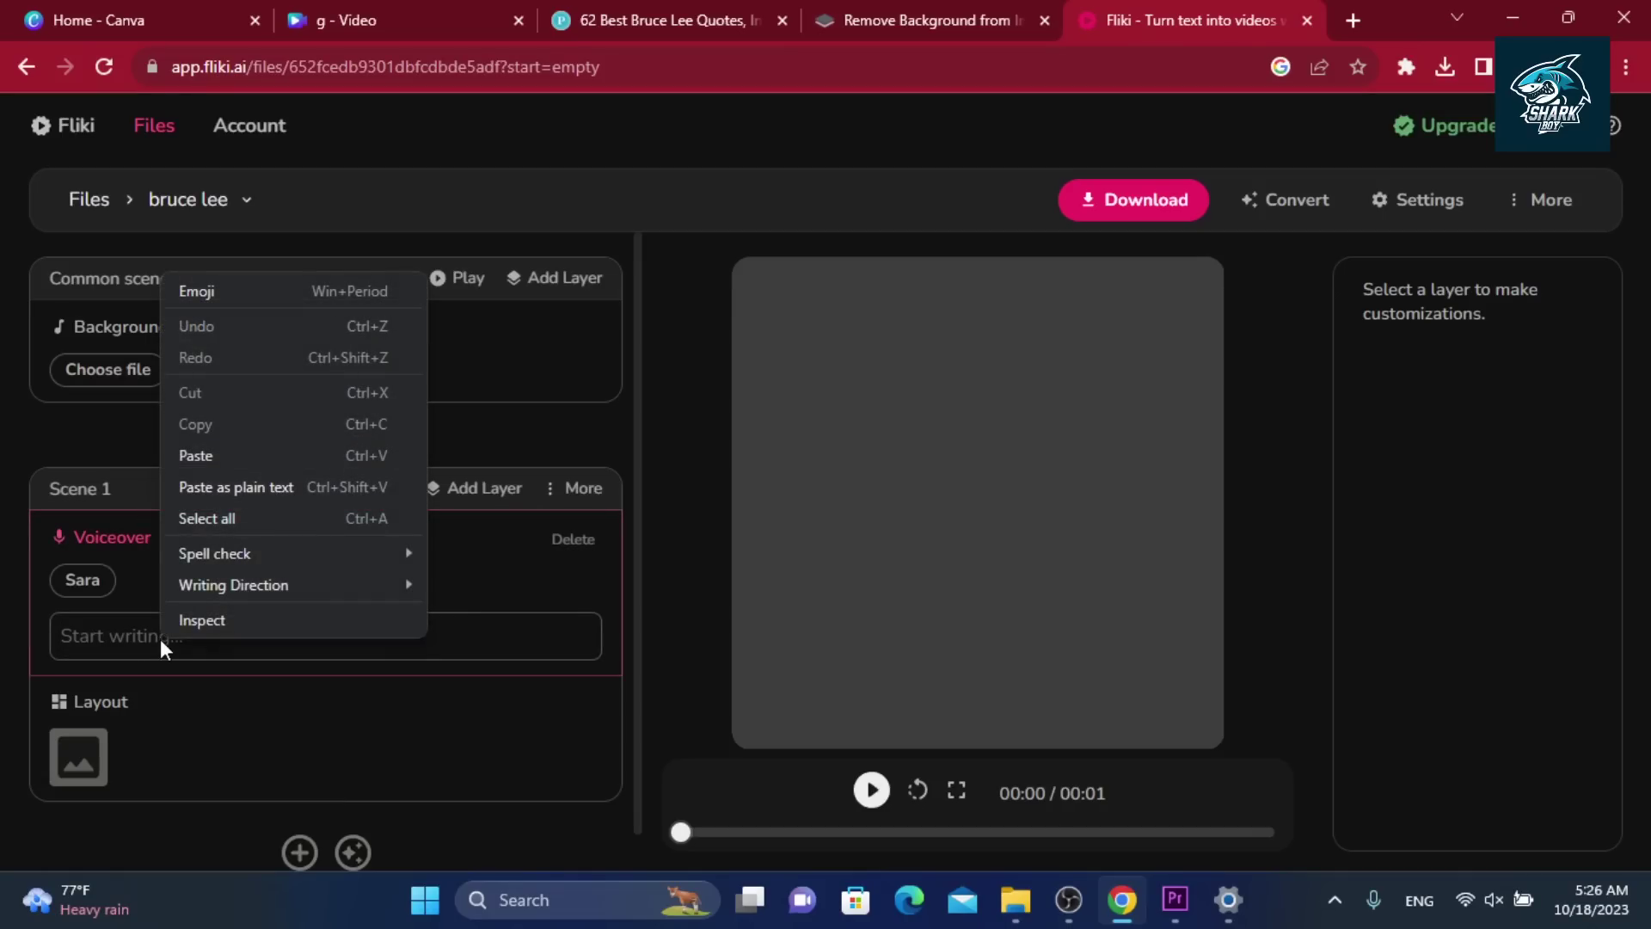
left_click(218, 466)
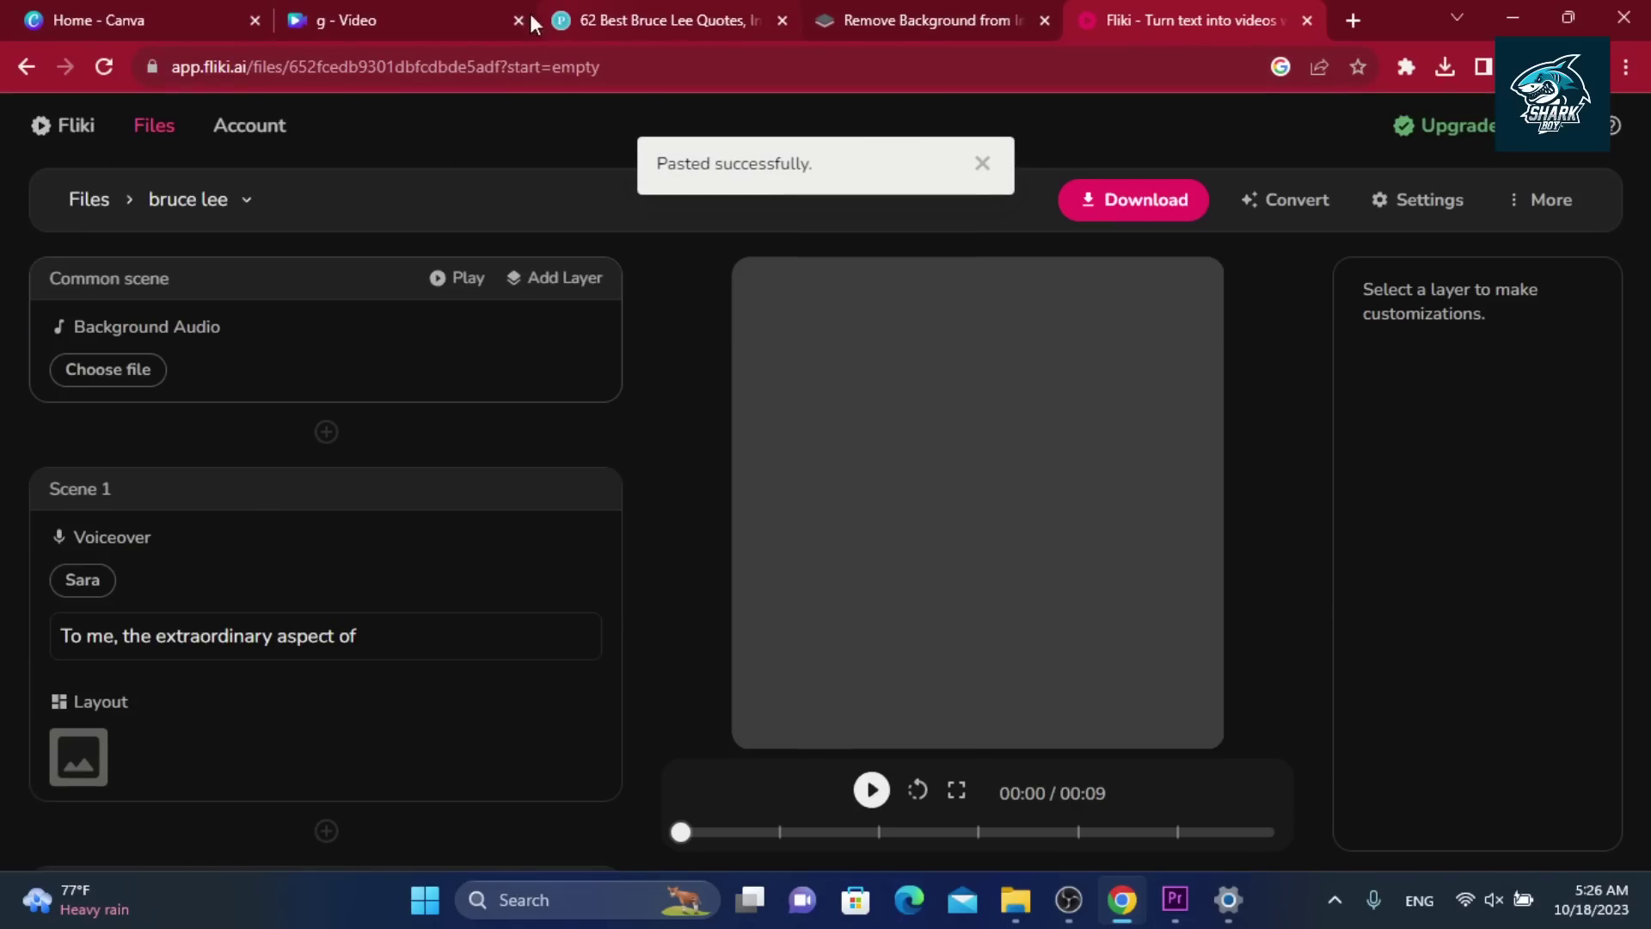
left_click(389, 12)
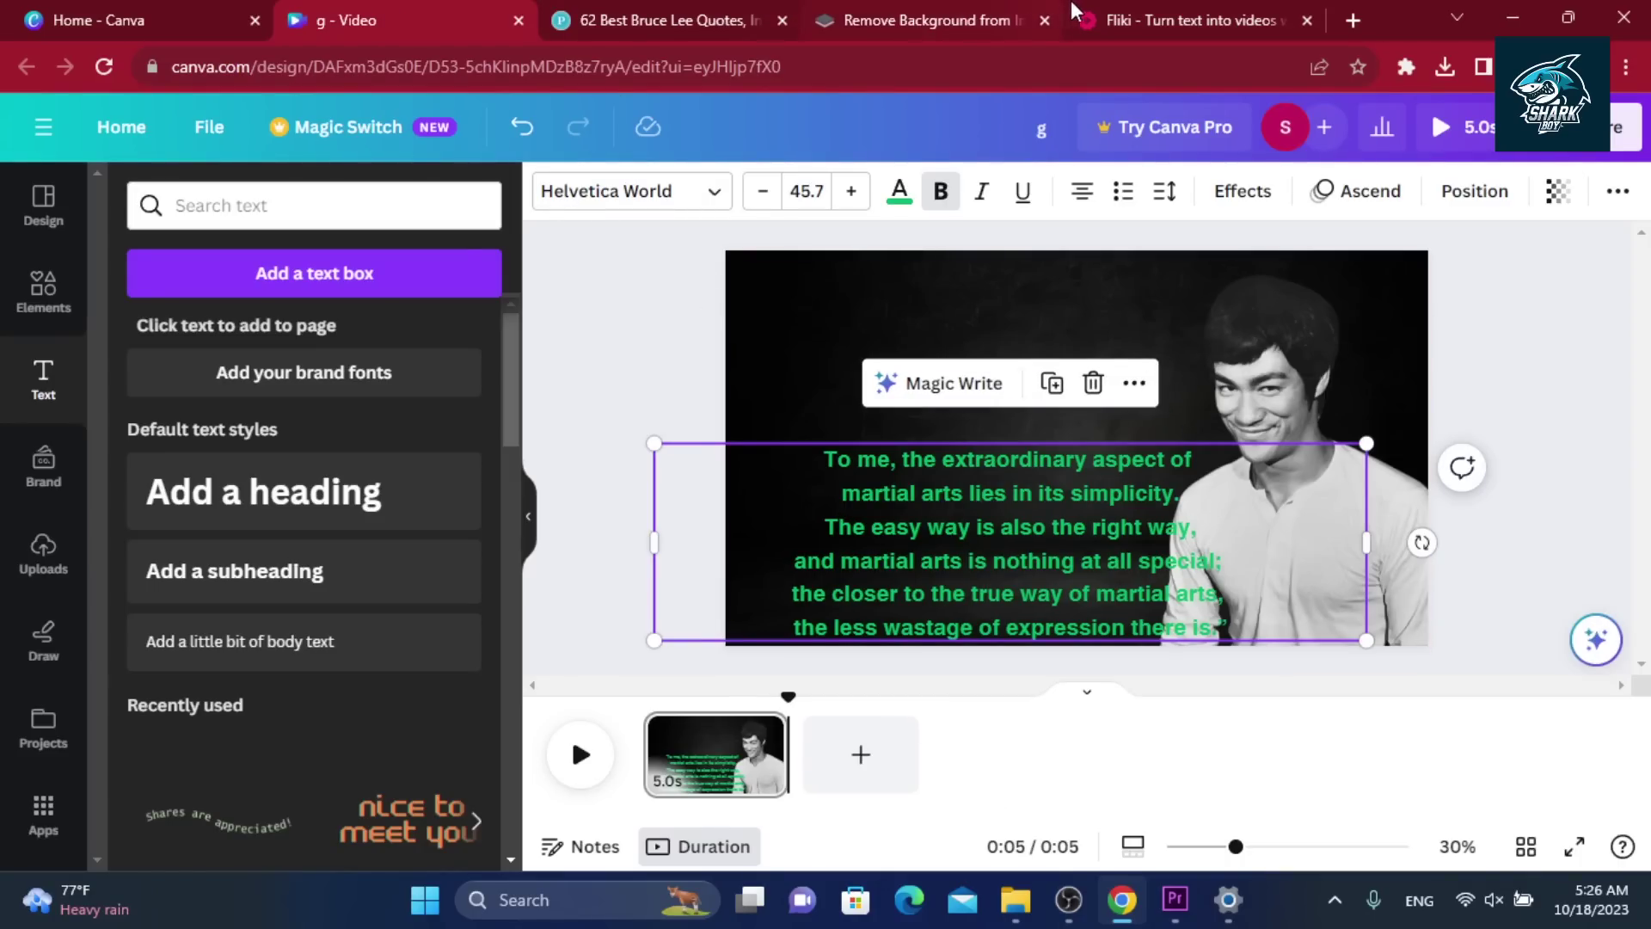
left_click(1095, 12)
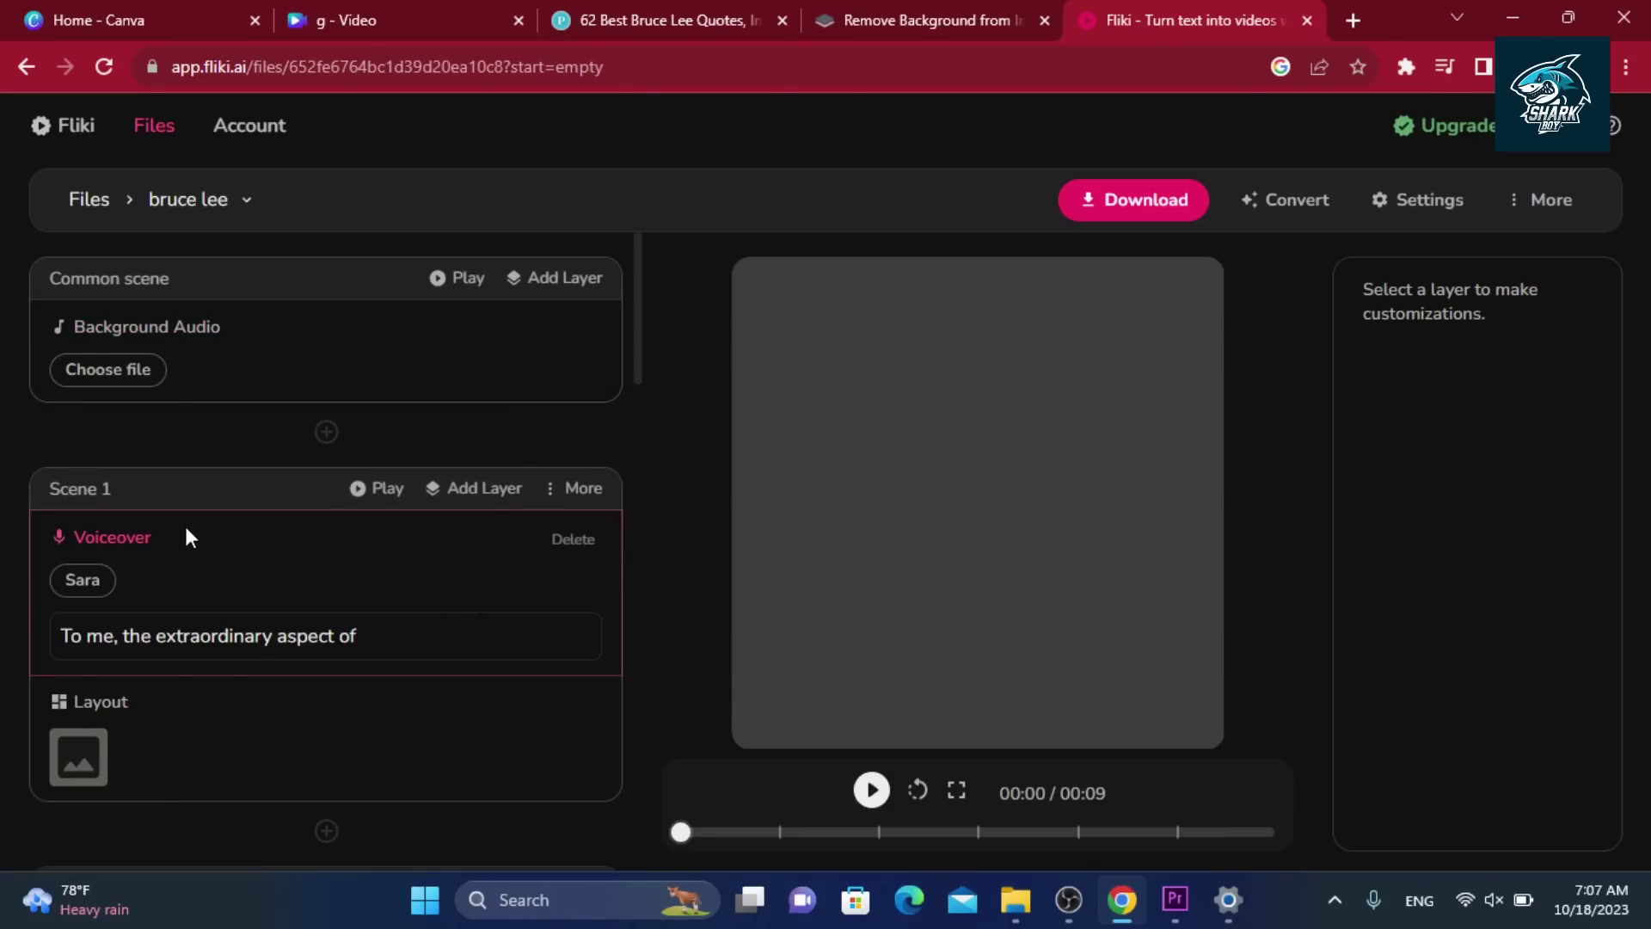
scroll(142, 550, "down", 10)
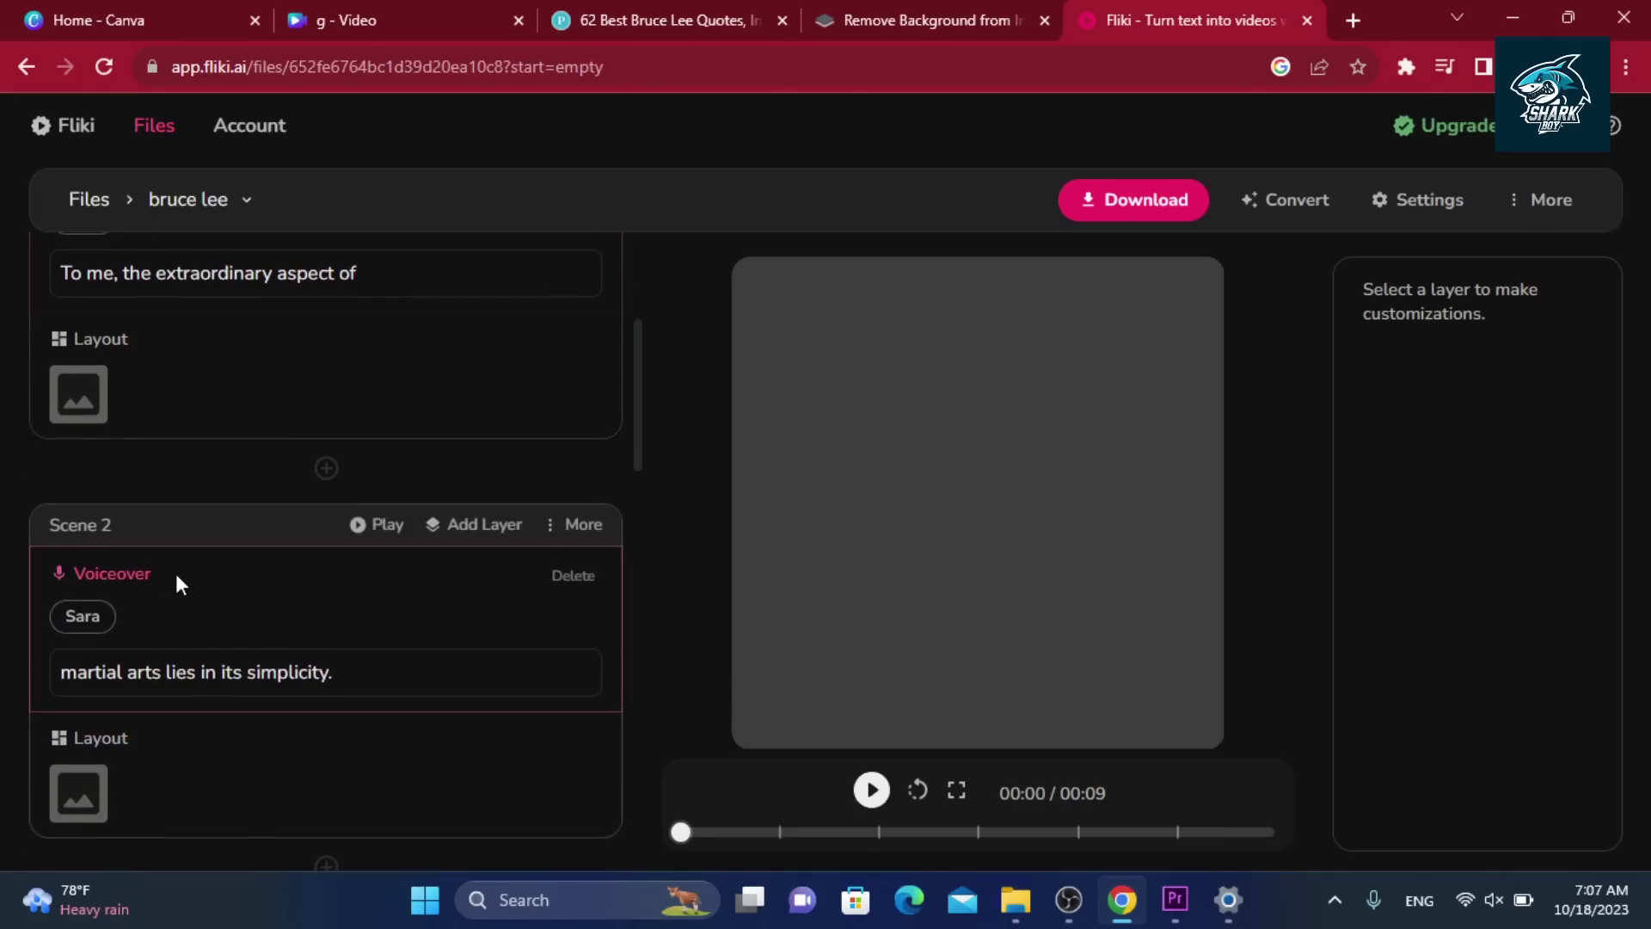
scroll(196, 607, "down", 10)
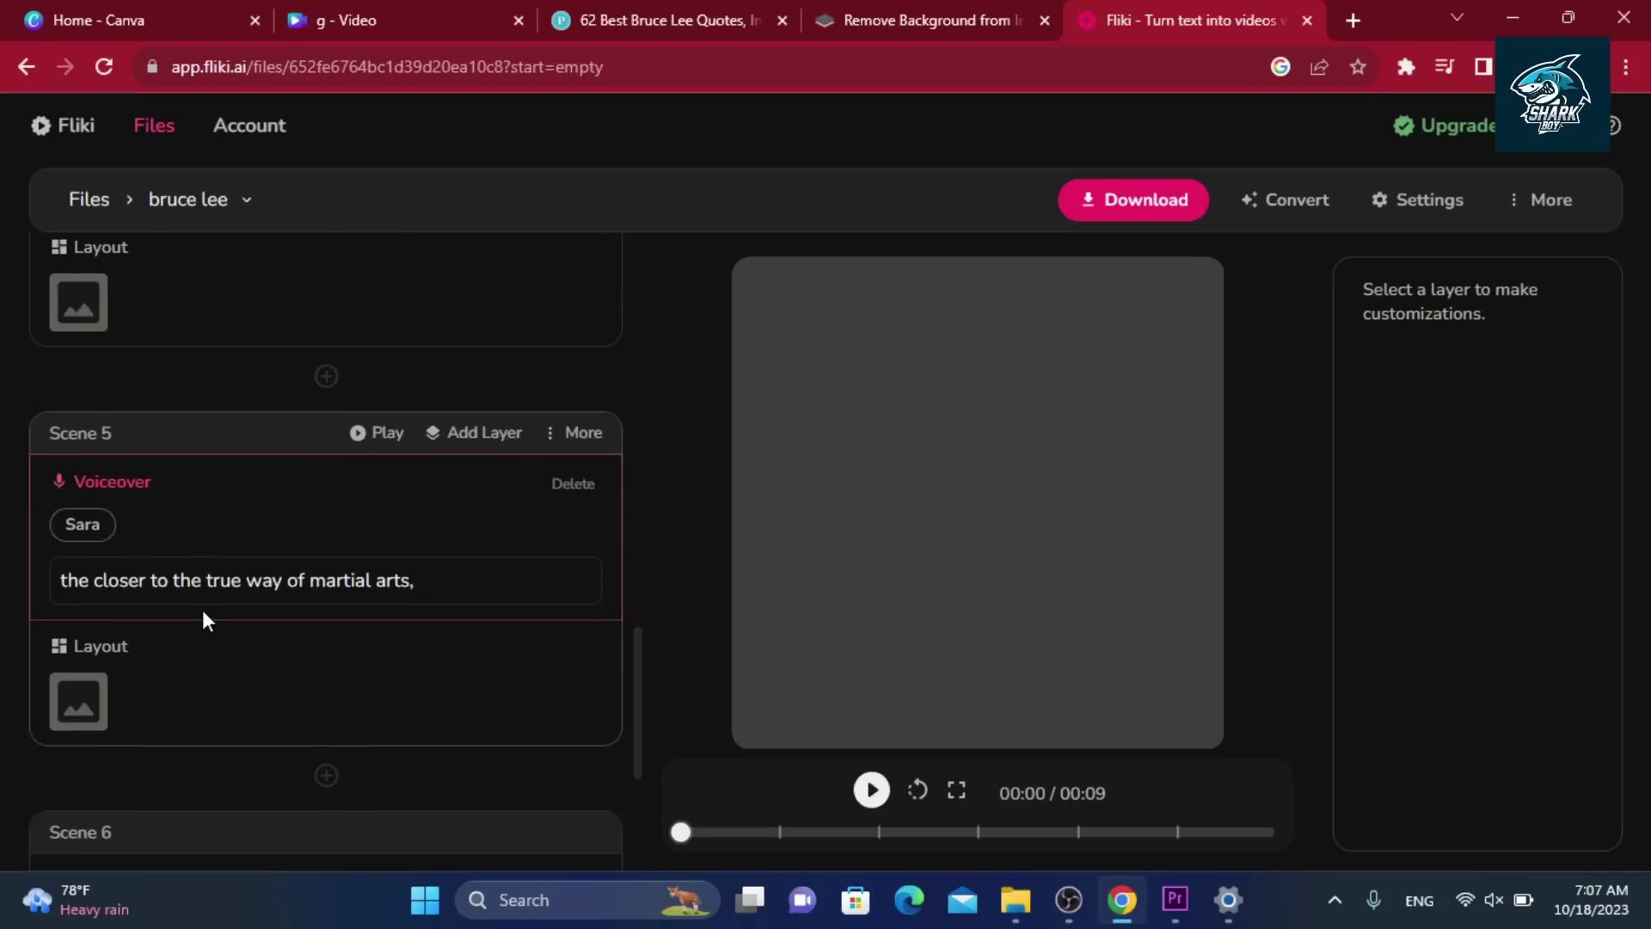
scroll(204, 602, "up", 20)
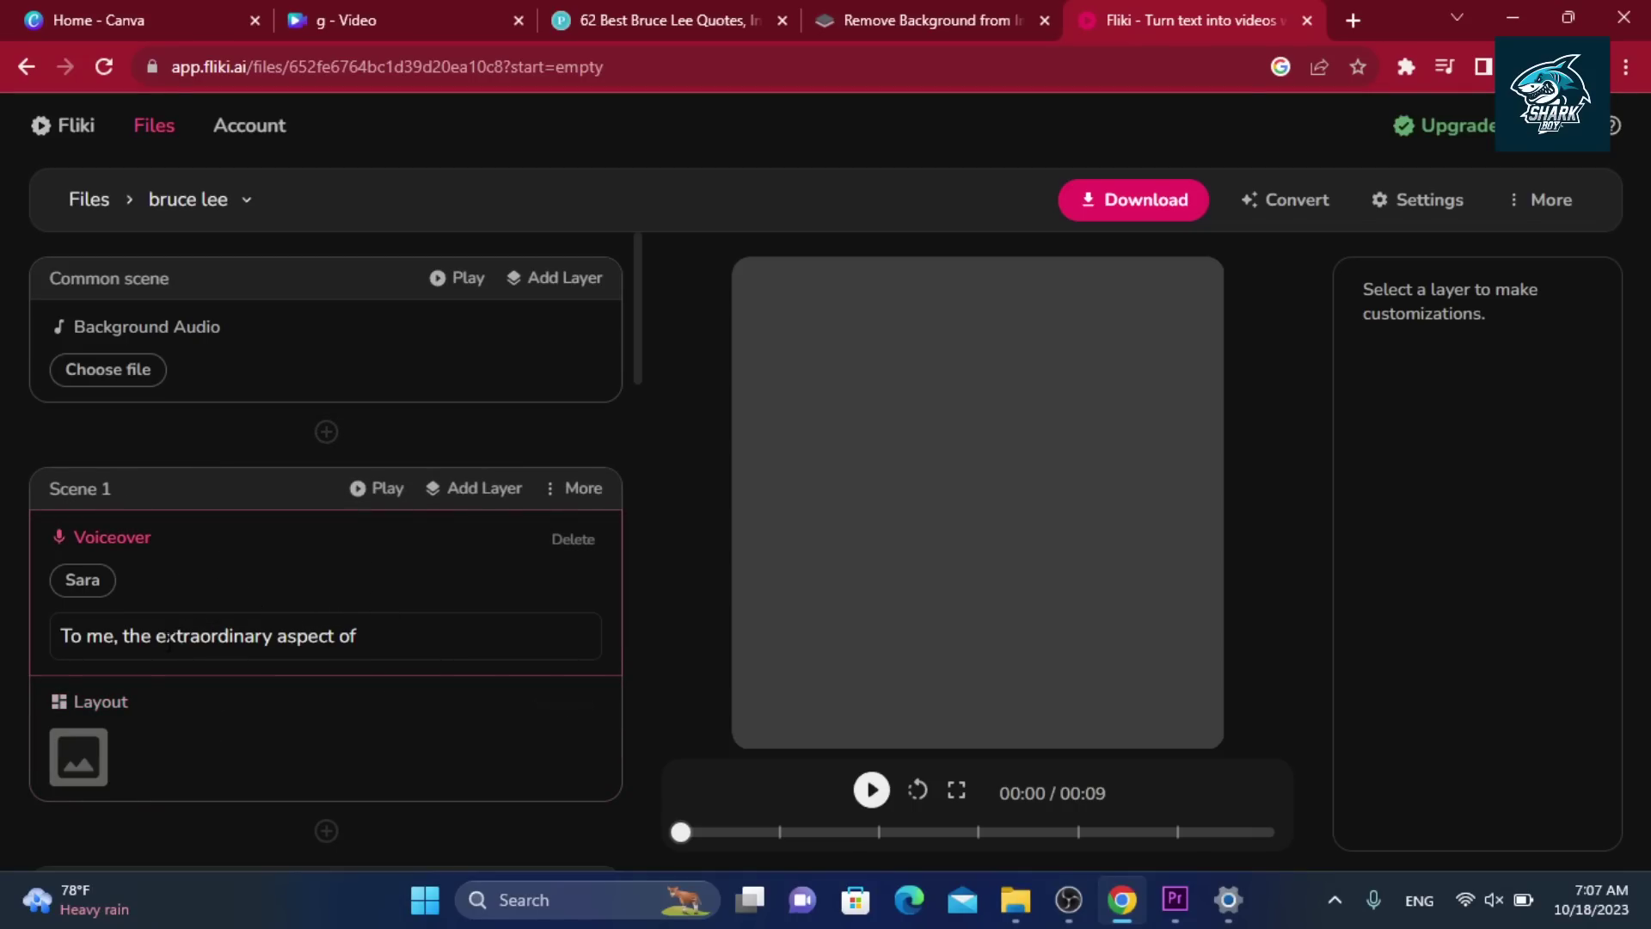
scroll(275, 612, "down", 15)
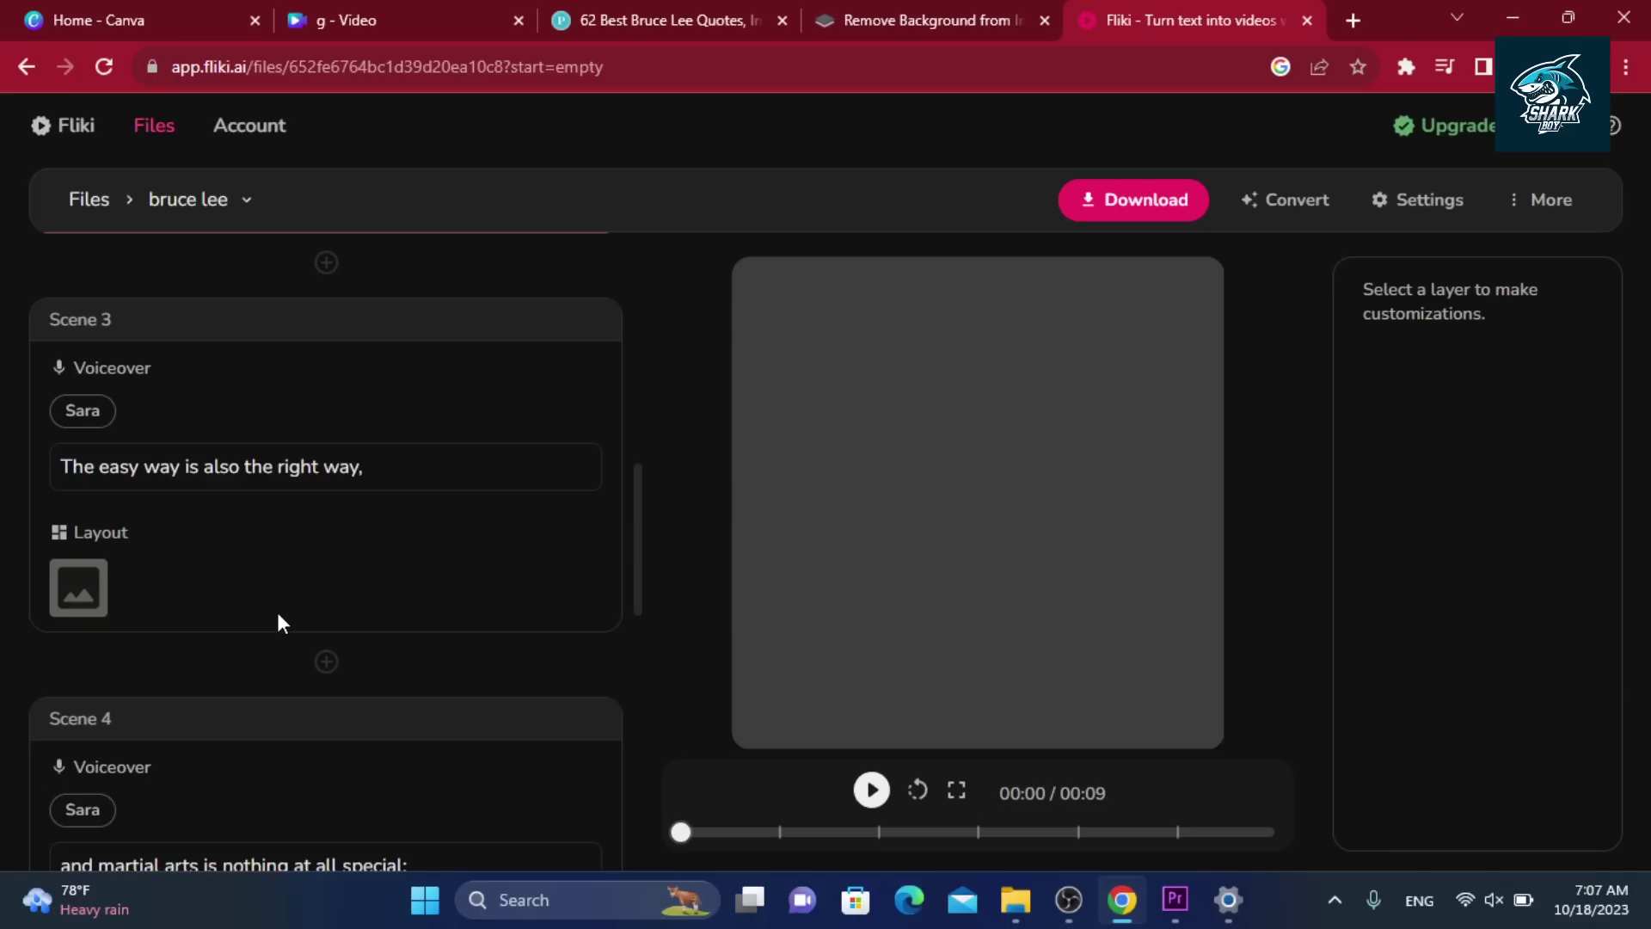
scroll(276, 615, "up", 15)
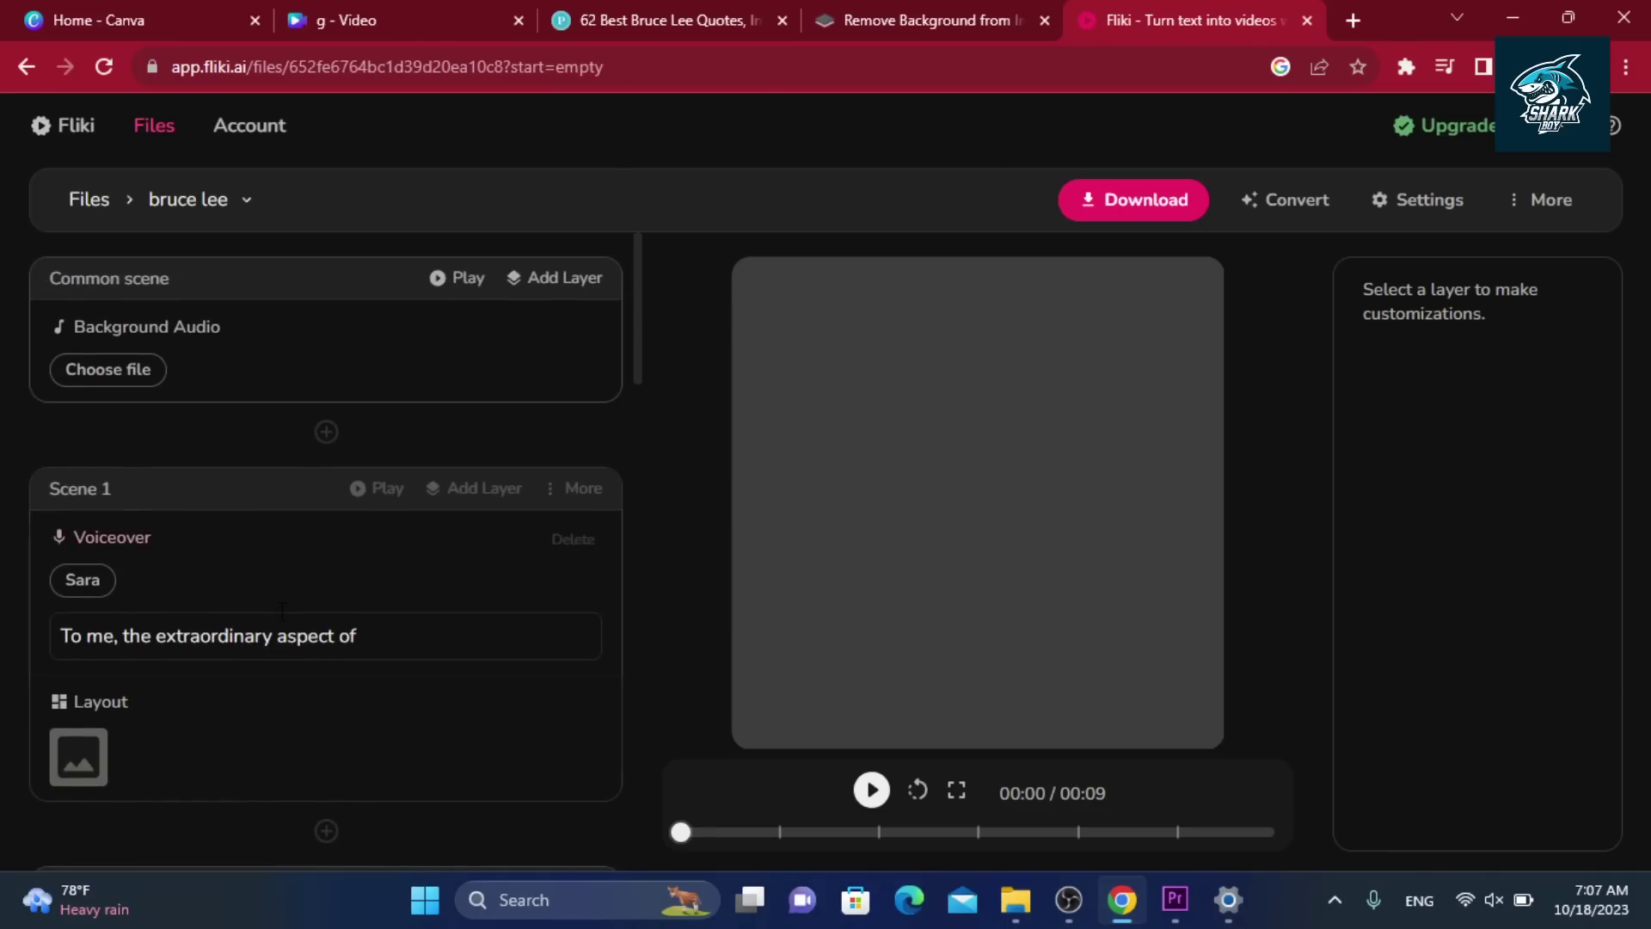
Filter the US English voices to Male, choose the standard voice Jacob and apply it to all the voiceovers
left_click(84, 581)
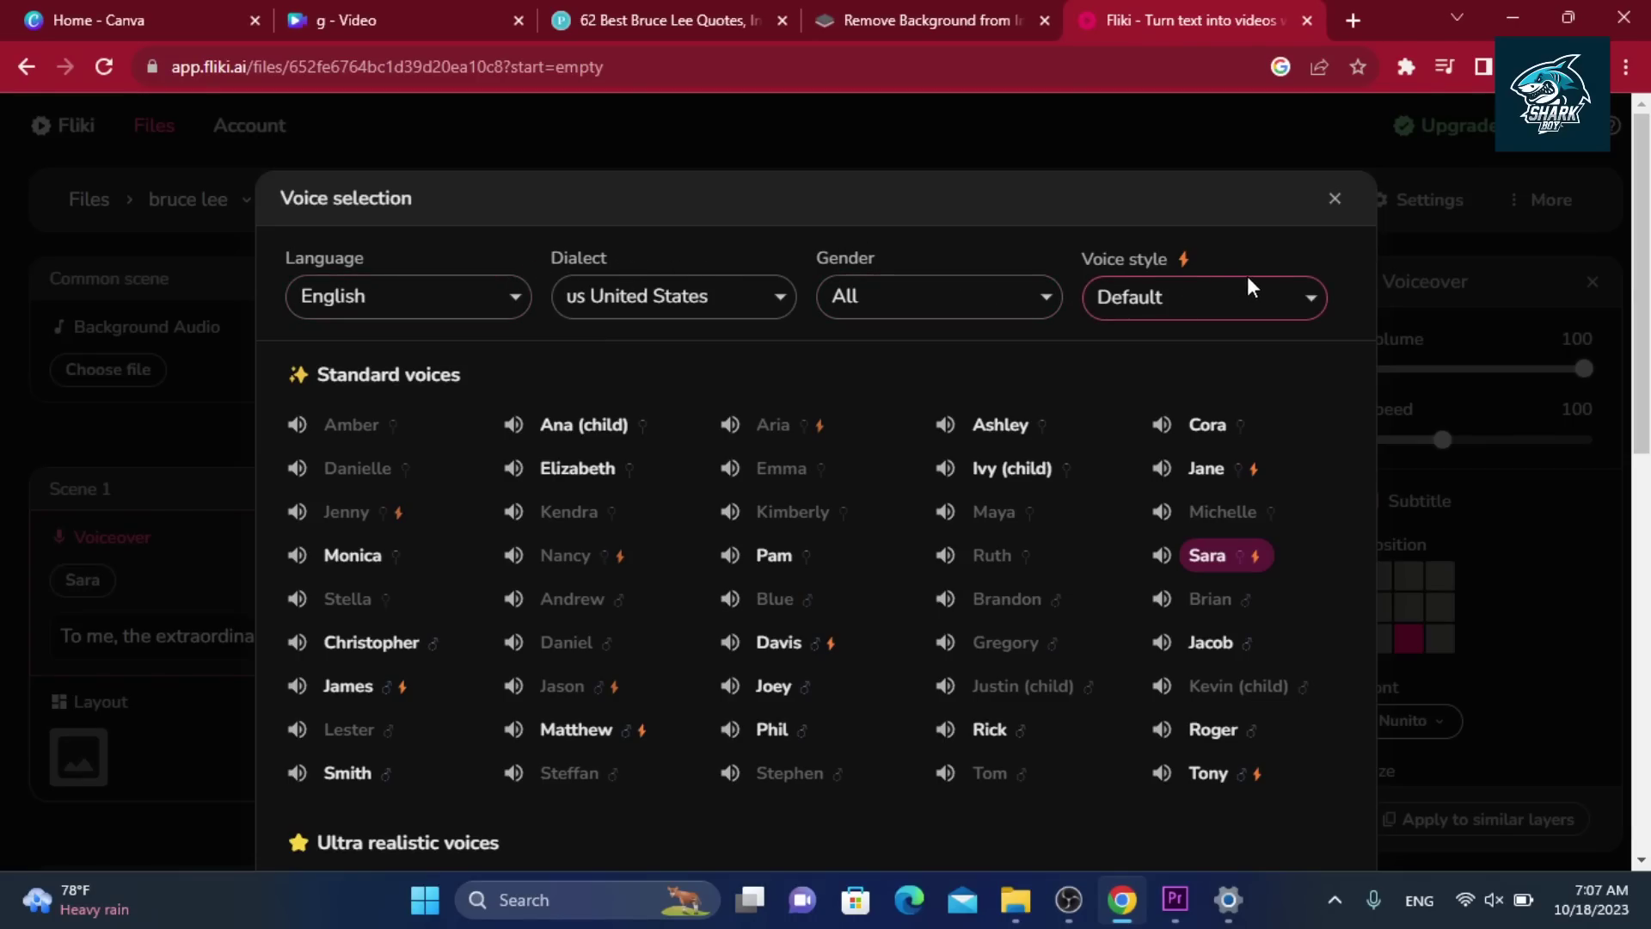
left_click(1049, 302)
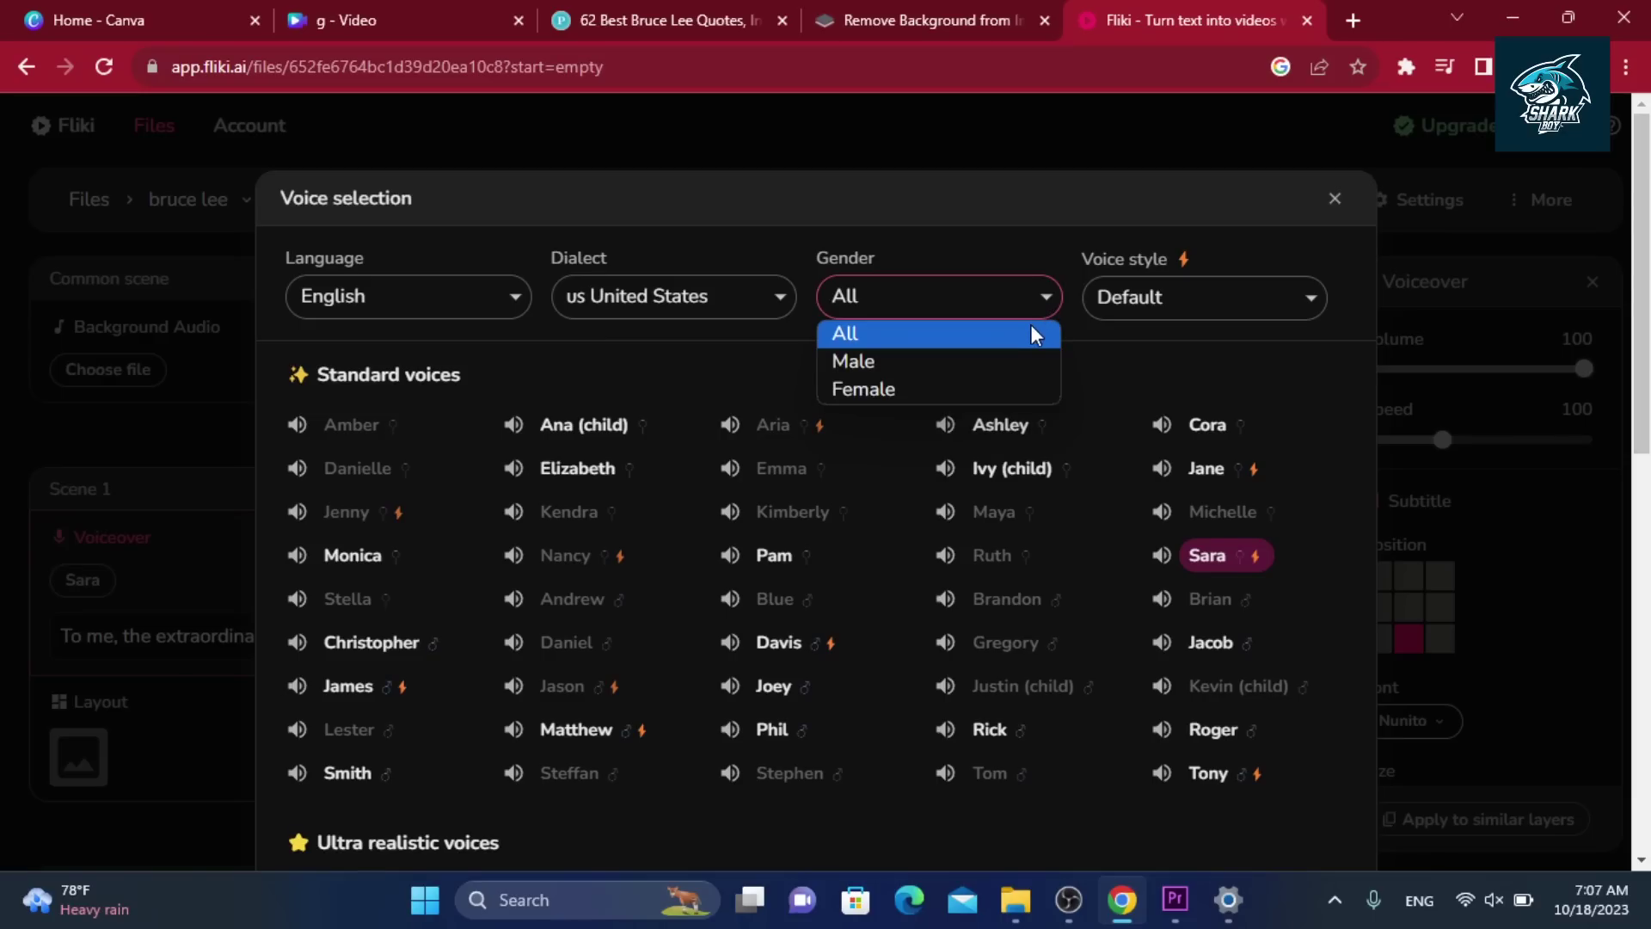
left_click(957, 362)
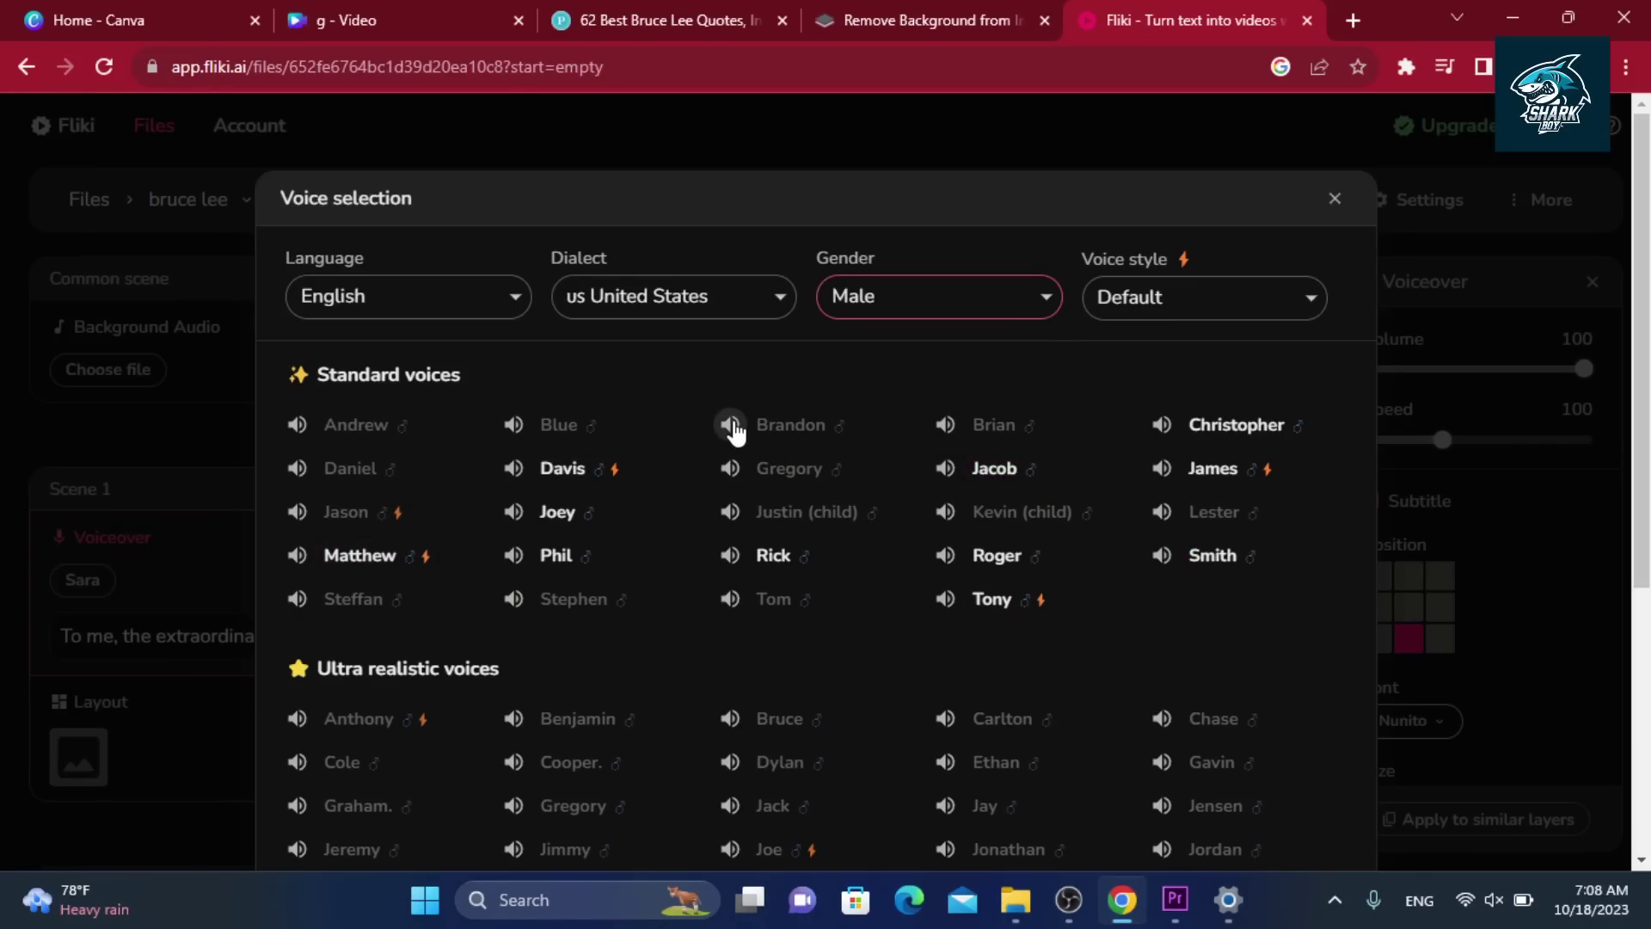
scroll(1083, 440, "down", 2)
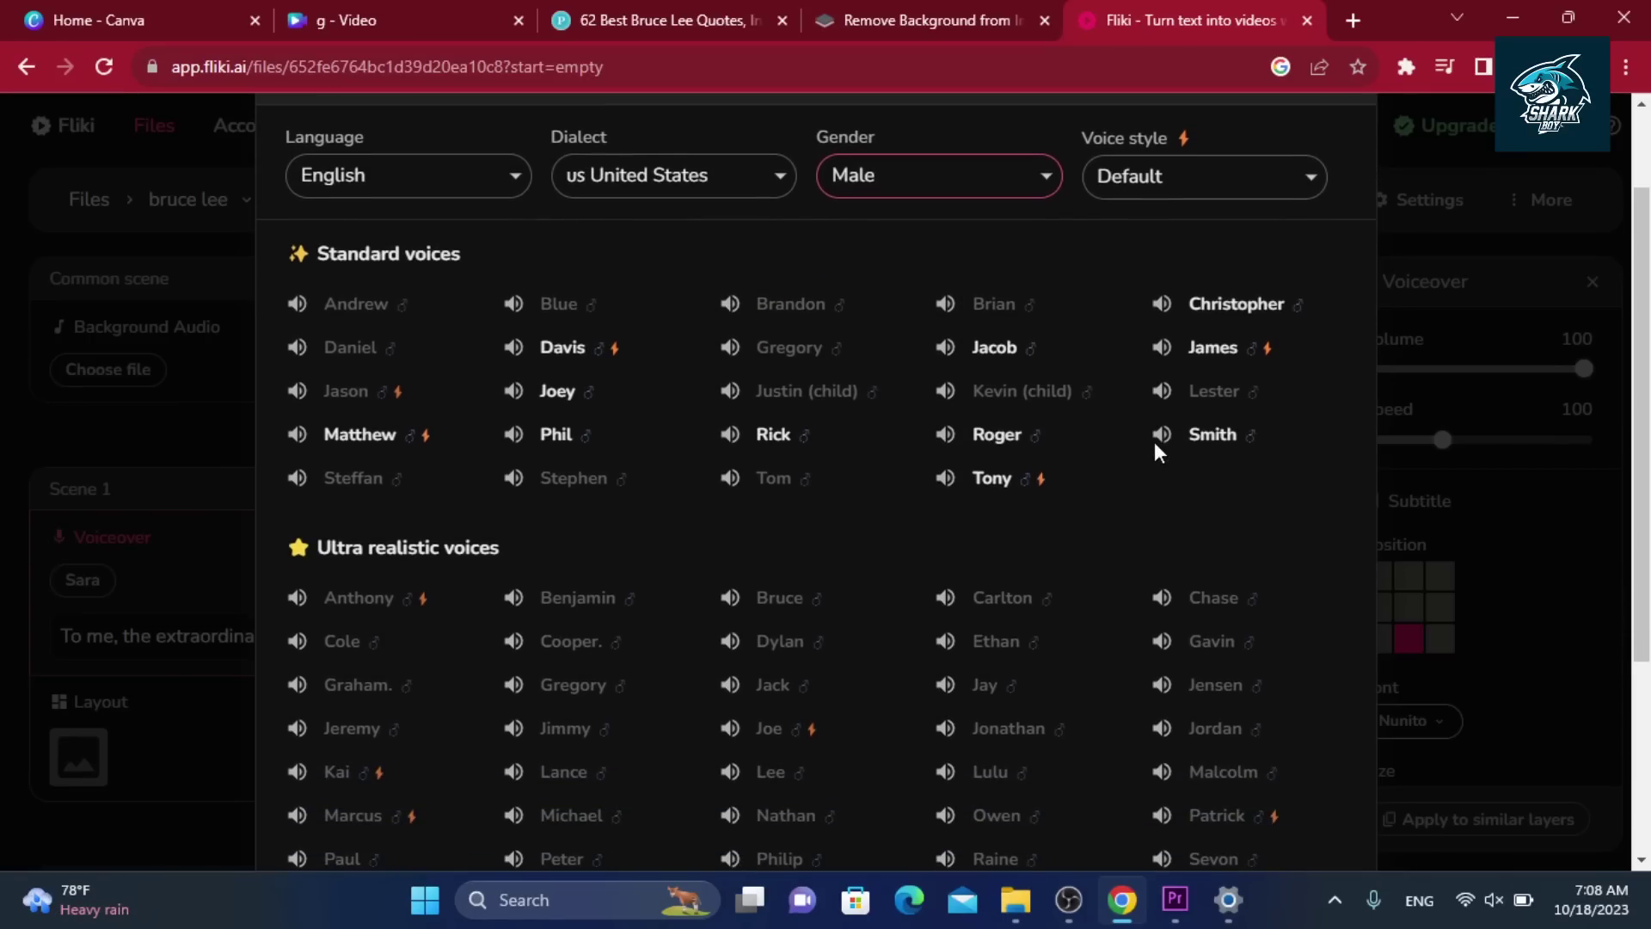
scroll(929, 305, "down", 1)
scroll(951, 317, "up", 2)
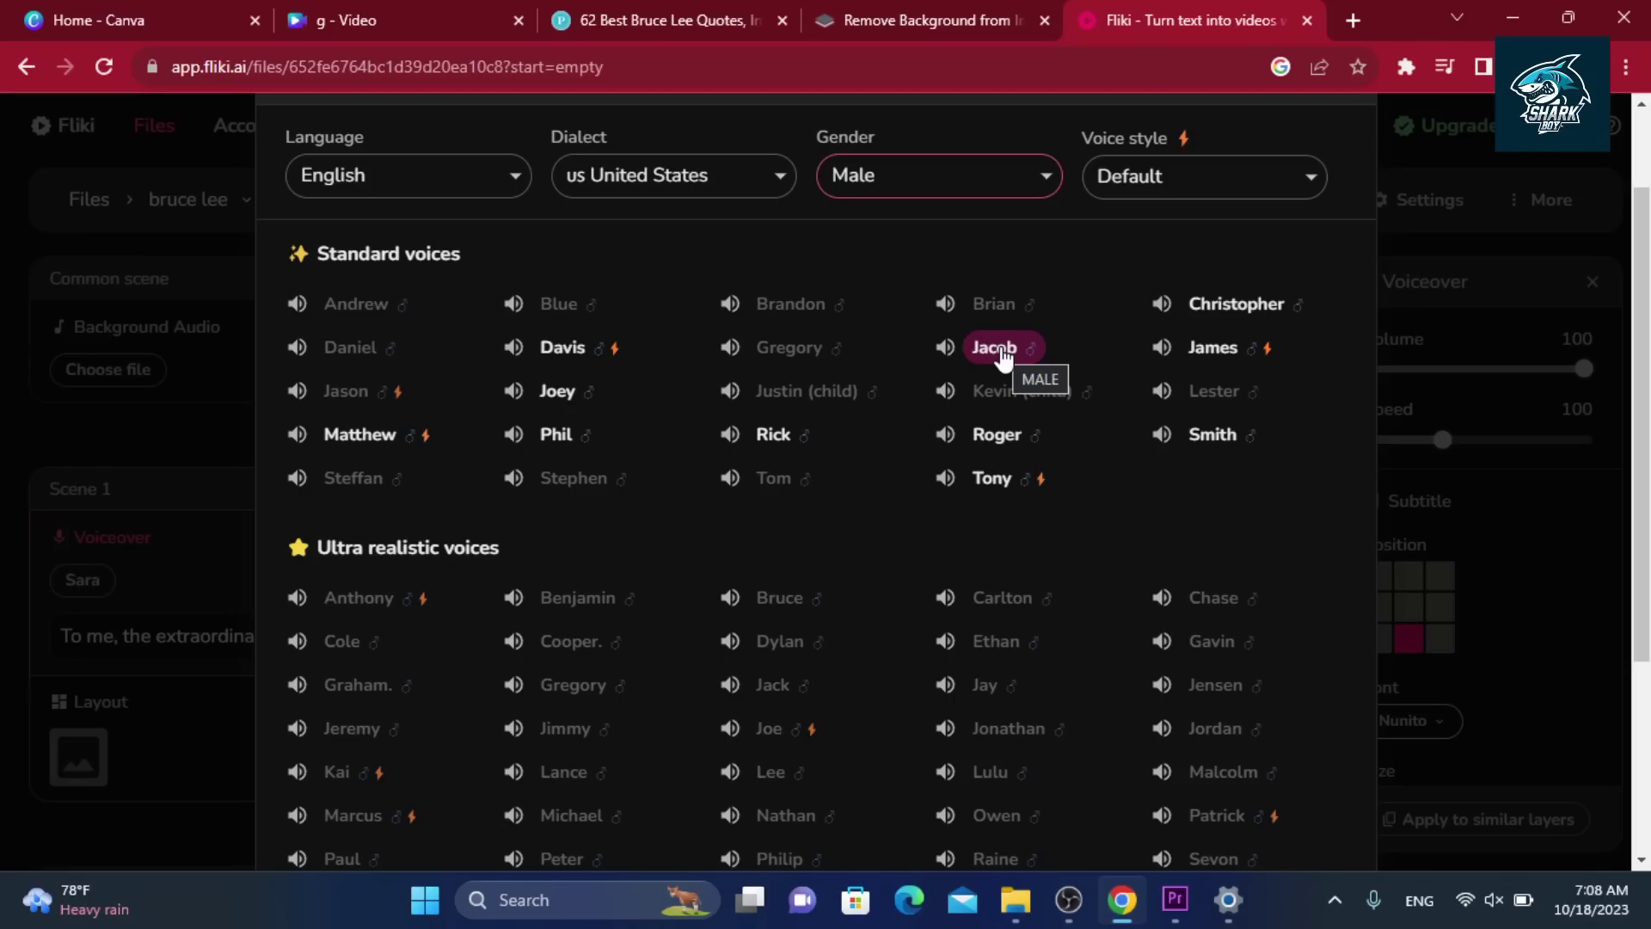
left_click(1004, 360)
scroll(999, 368, "down", 3)
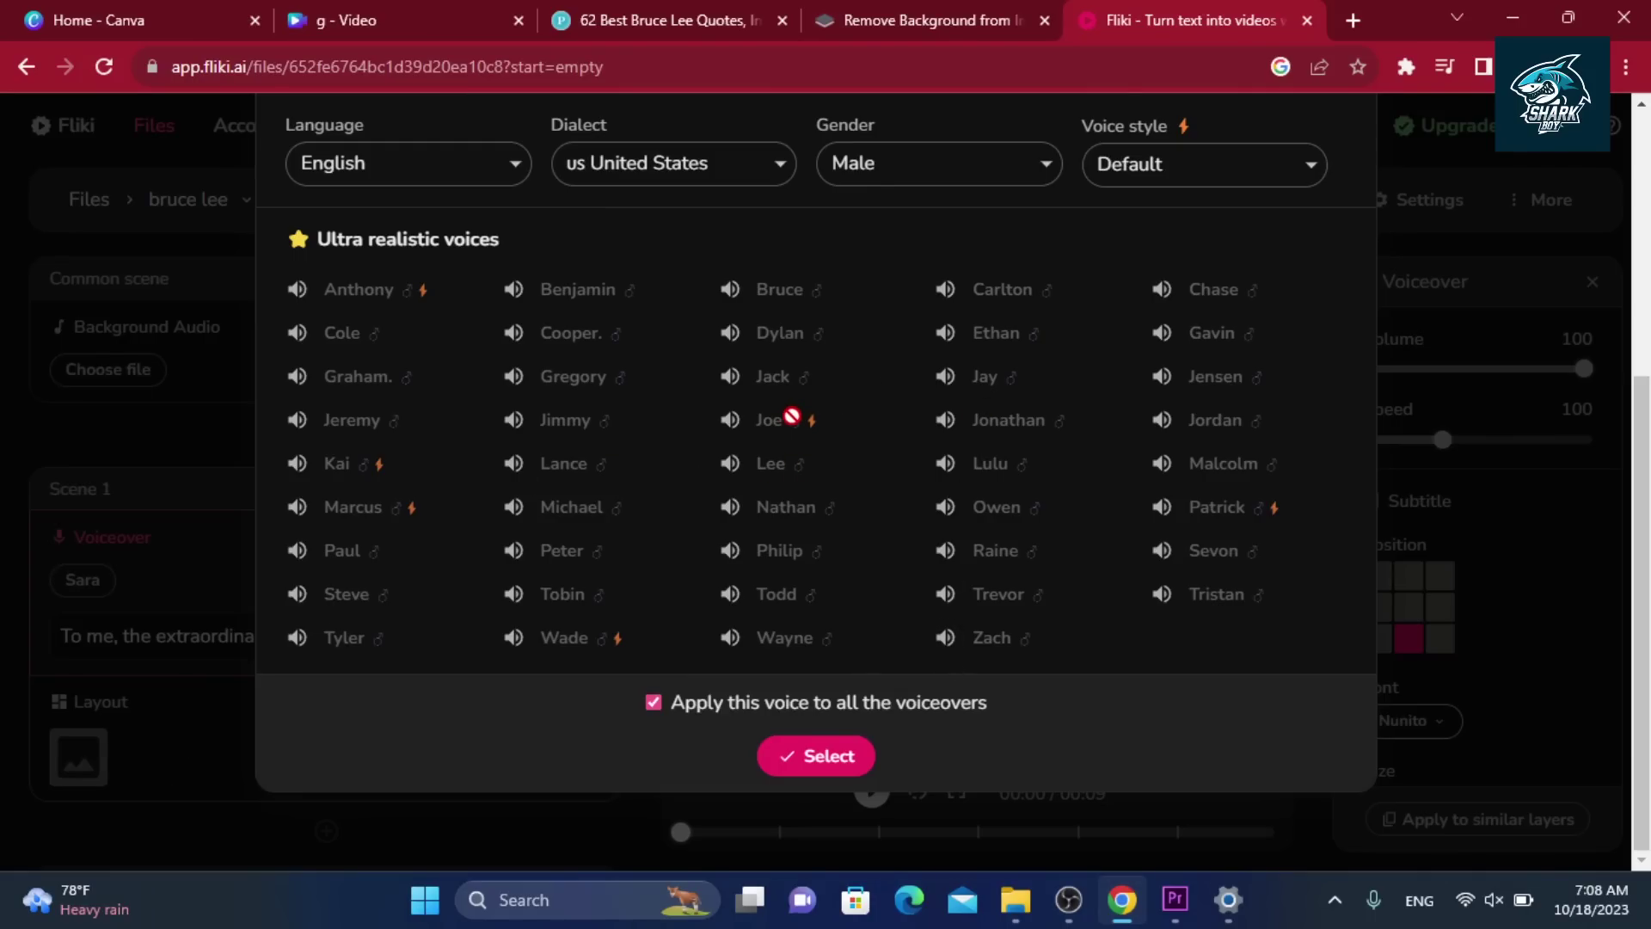
left_click(787, 336)
left_click(832, 767)
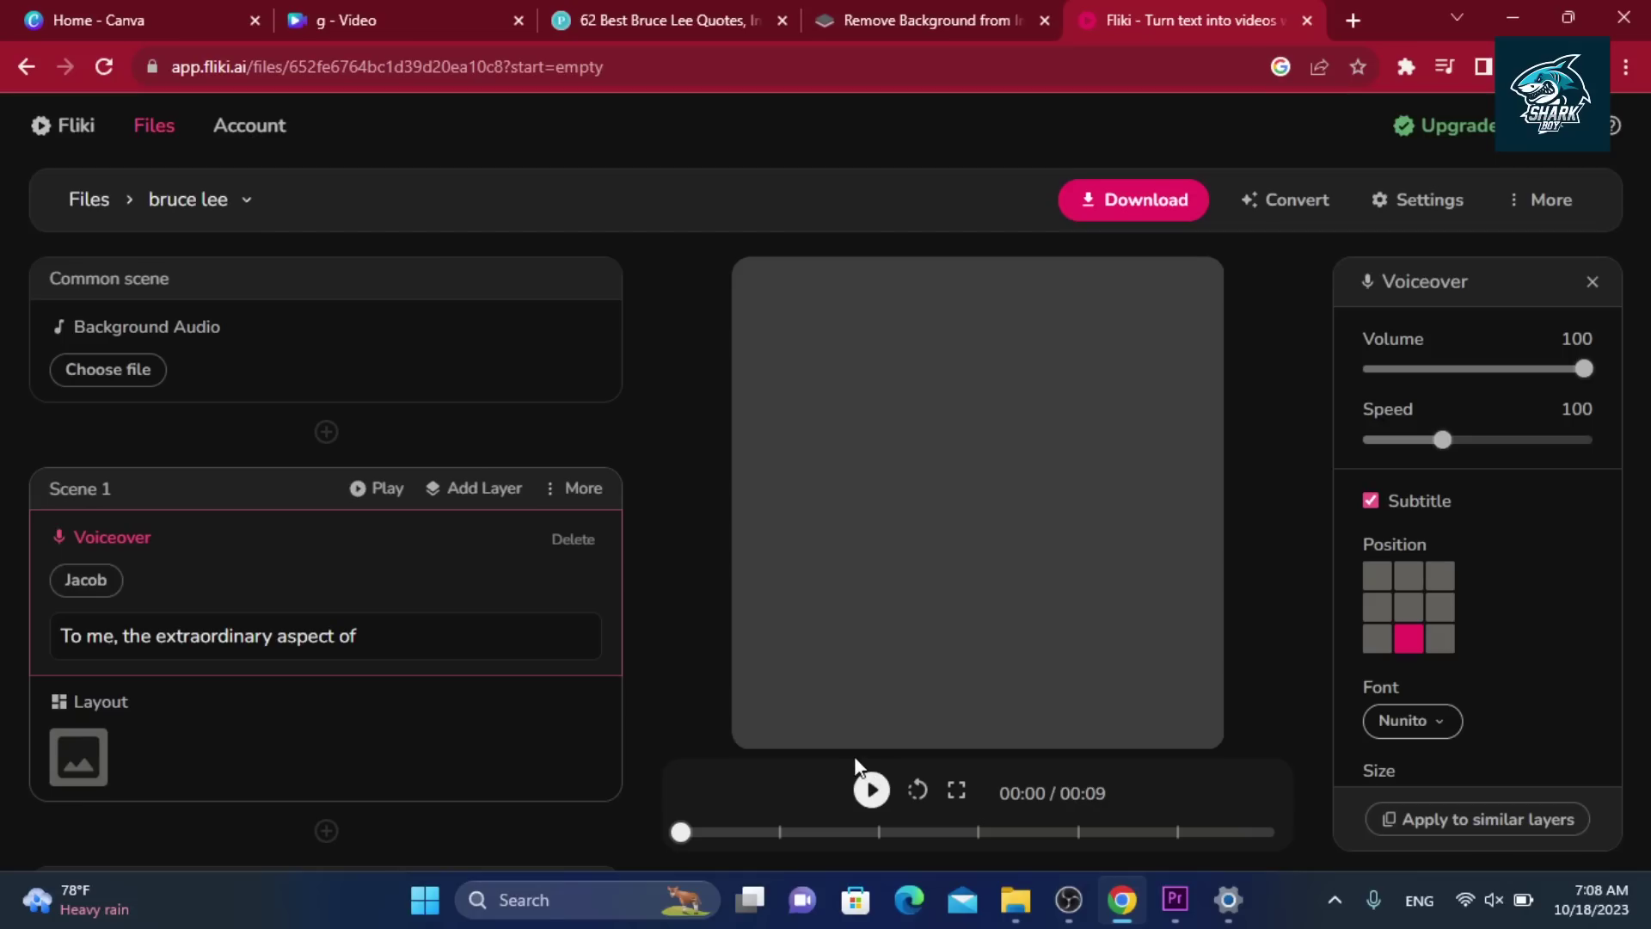
Check the selected voice on each scene's voiceover and play the preview from the start
scroll(368, 594, "down", 5)
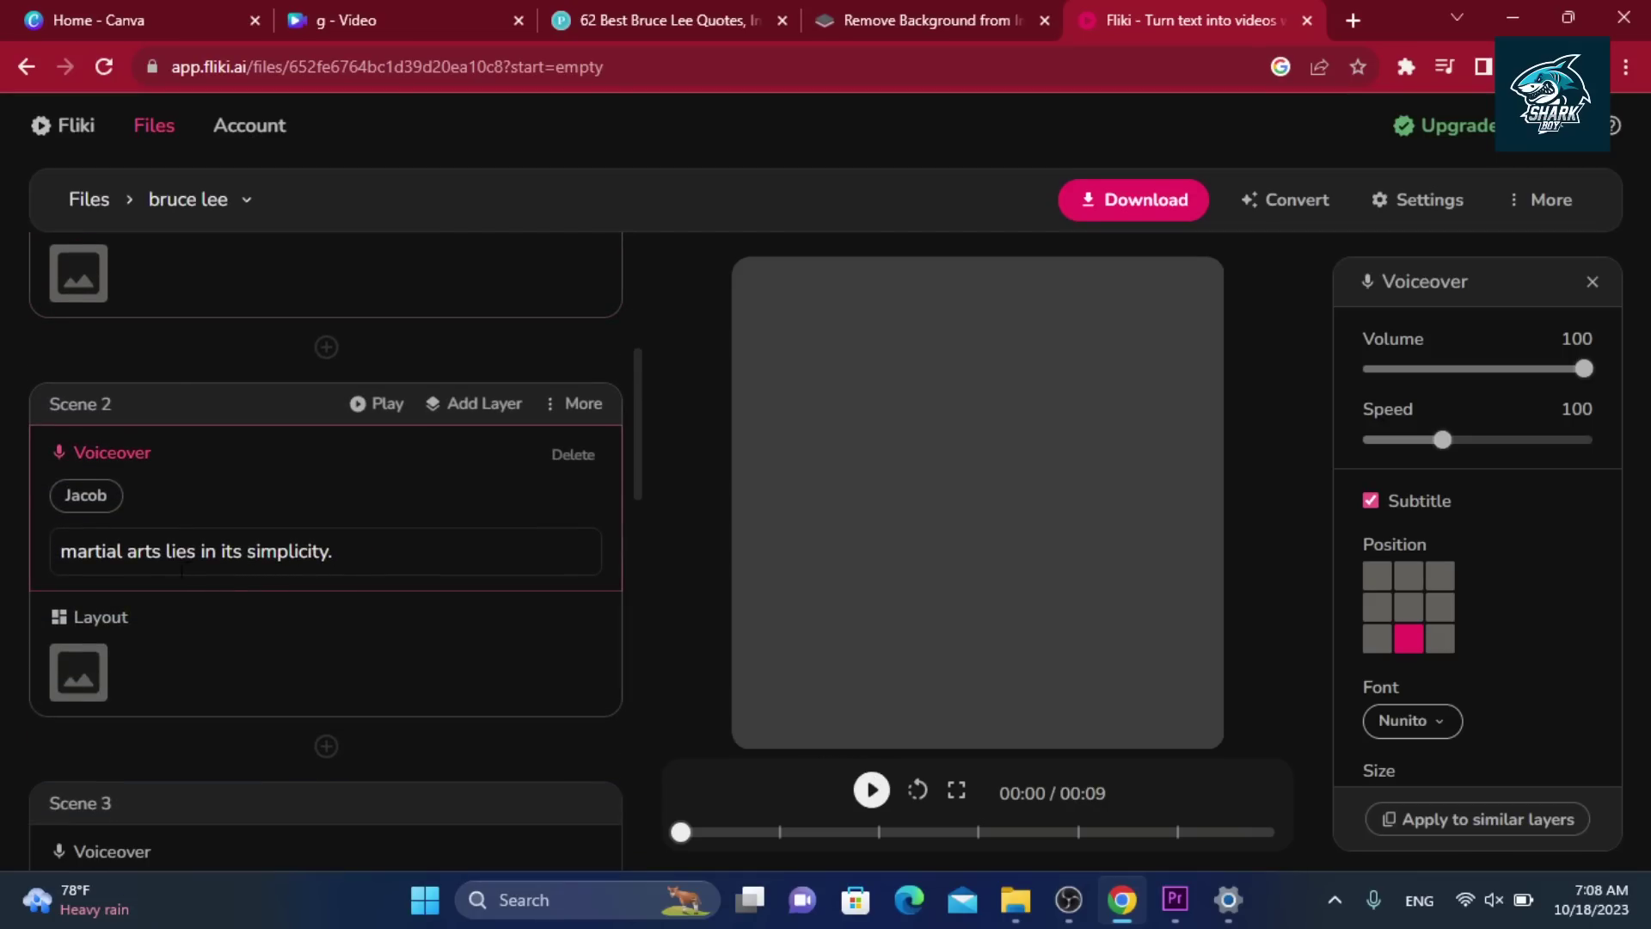
scroll(146, 490, "down", 4)
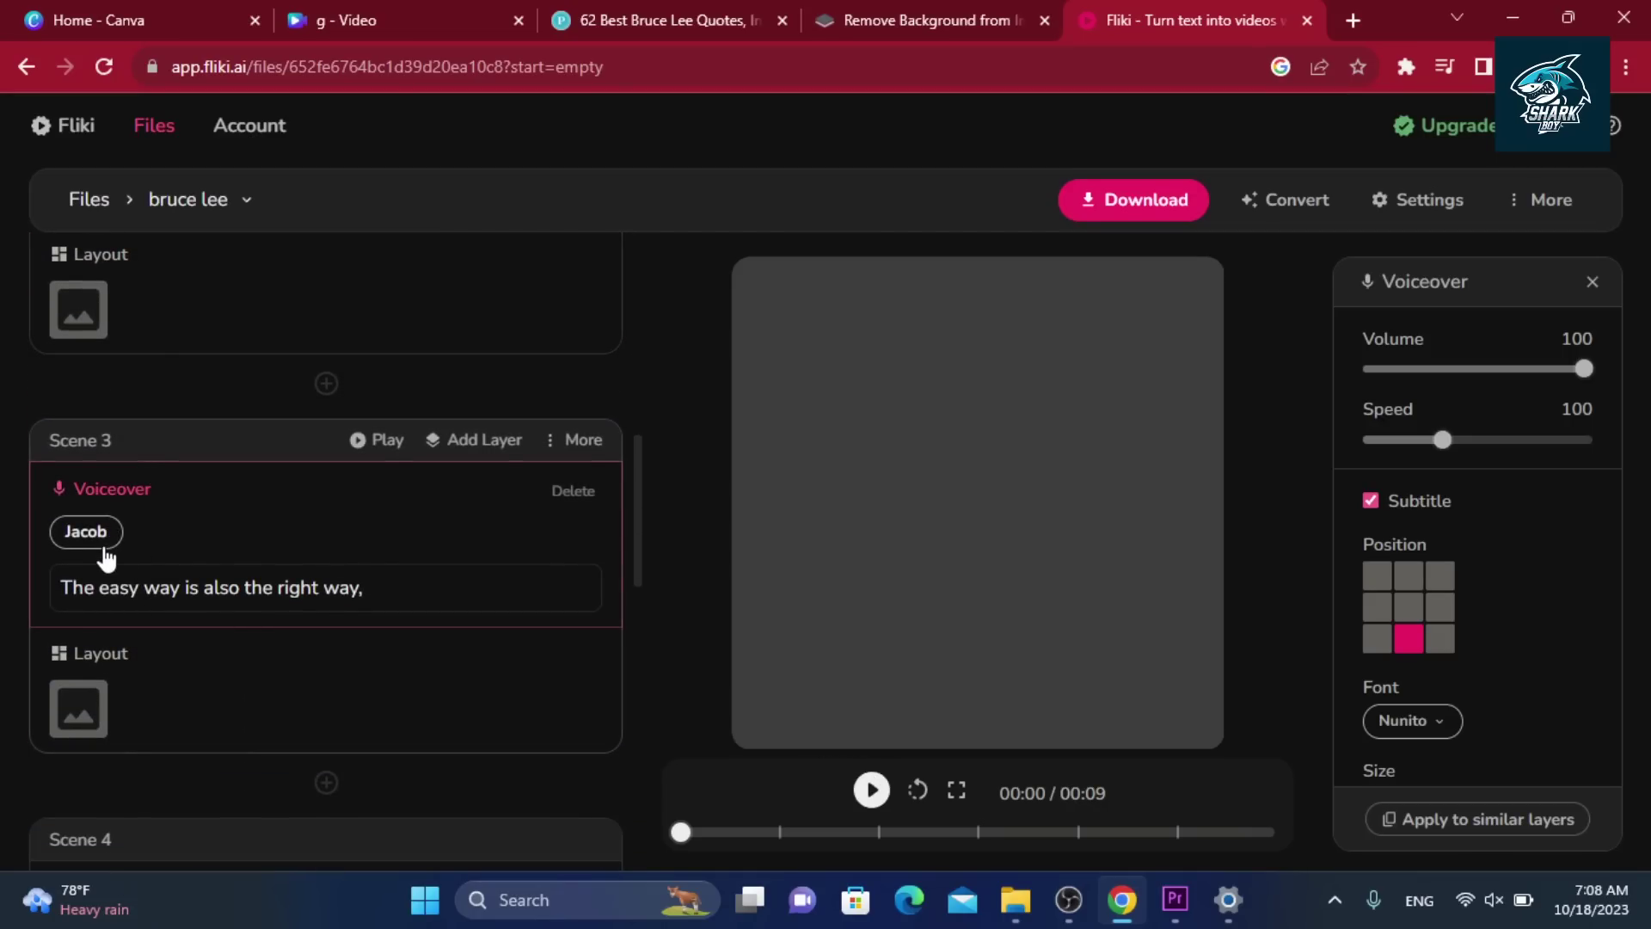
scroll(104, 550, "up", 9)
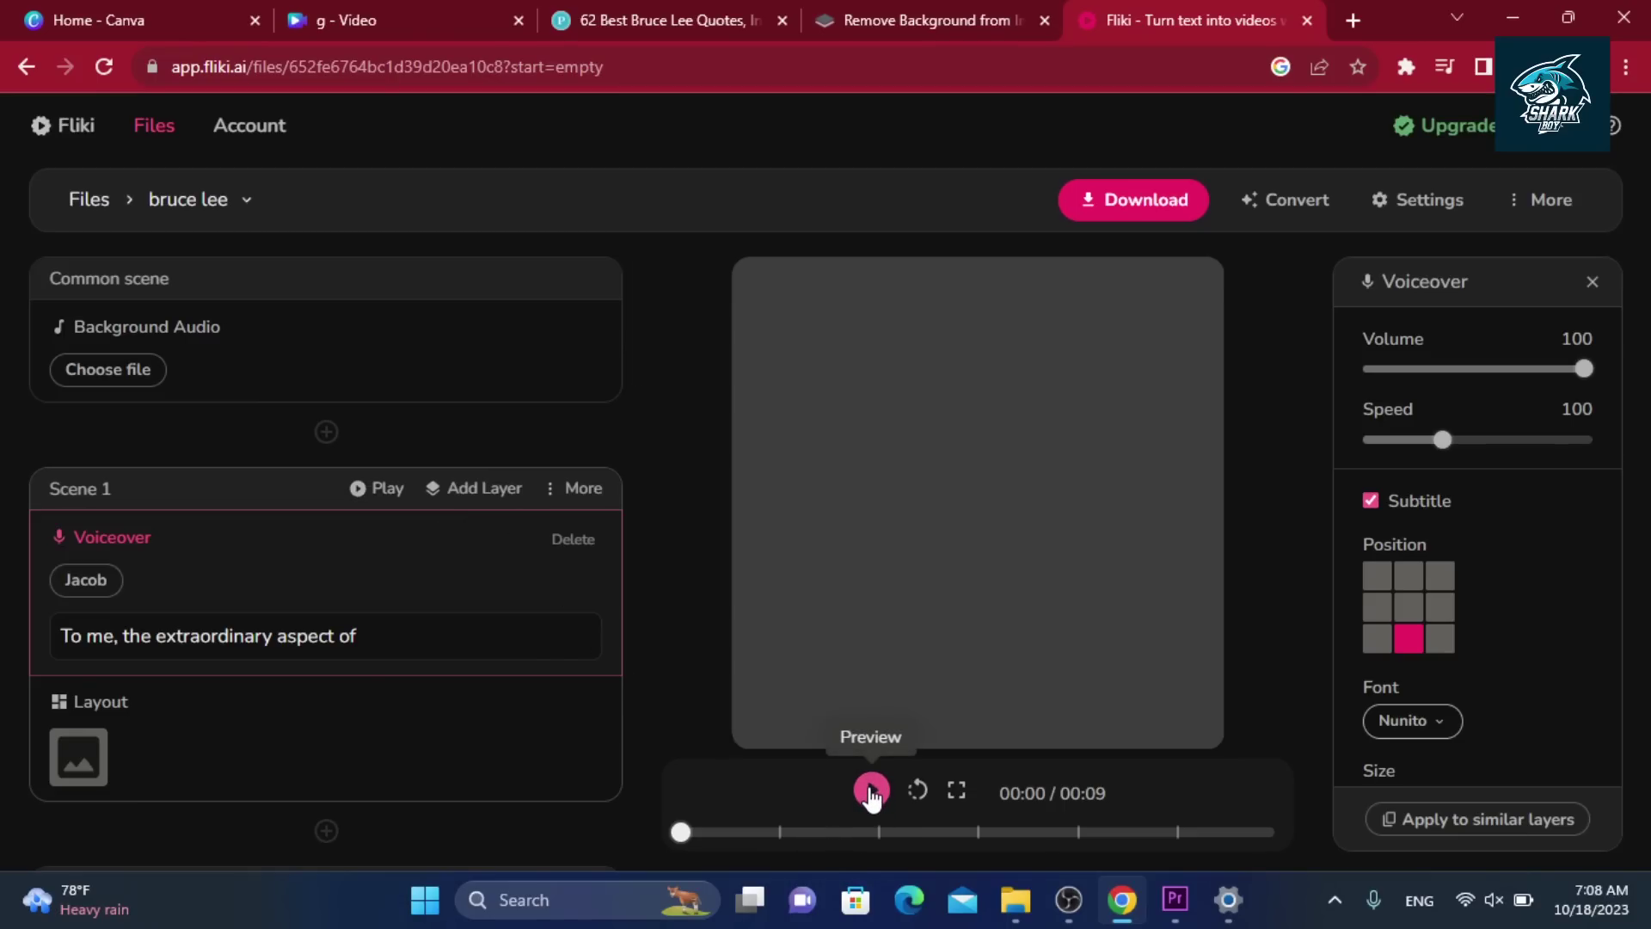
scroll(172, 490, "down", 3)
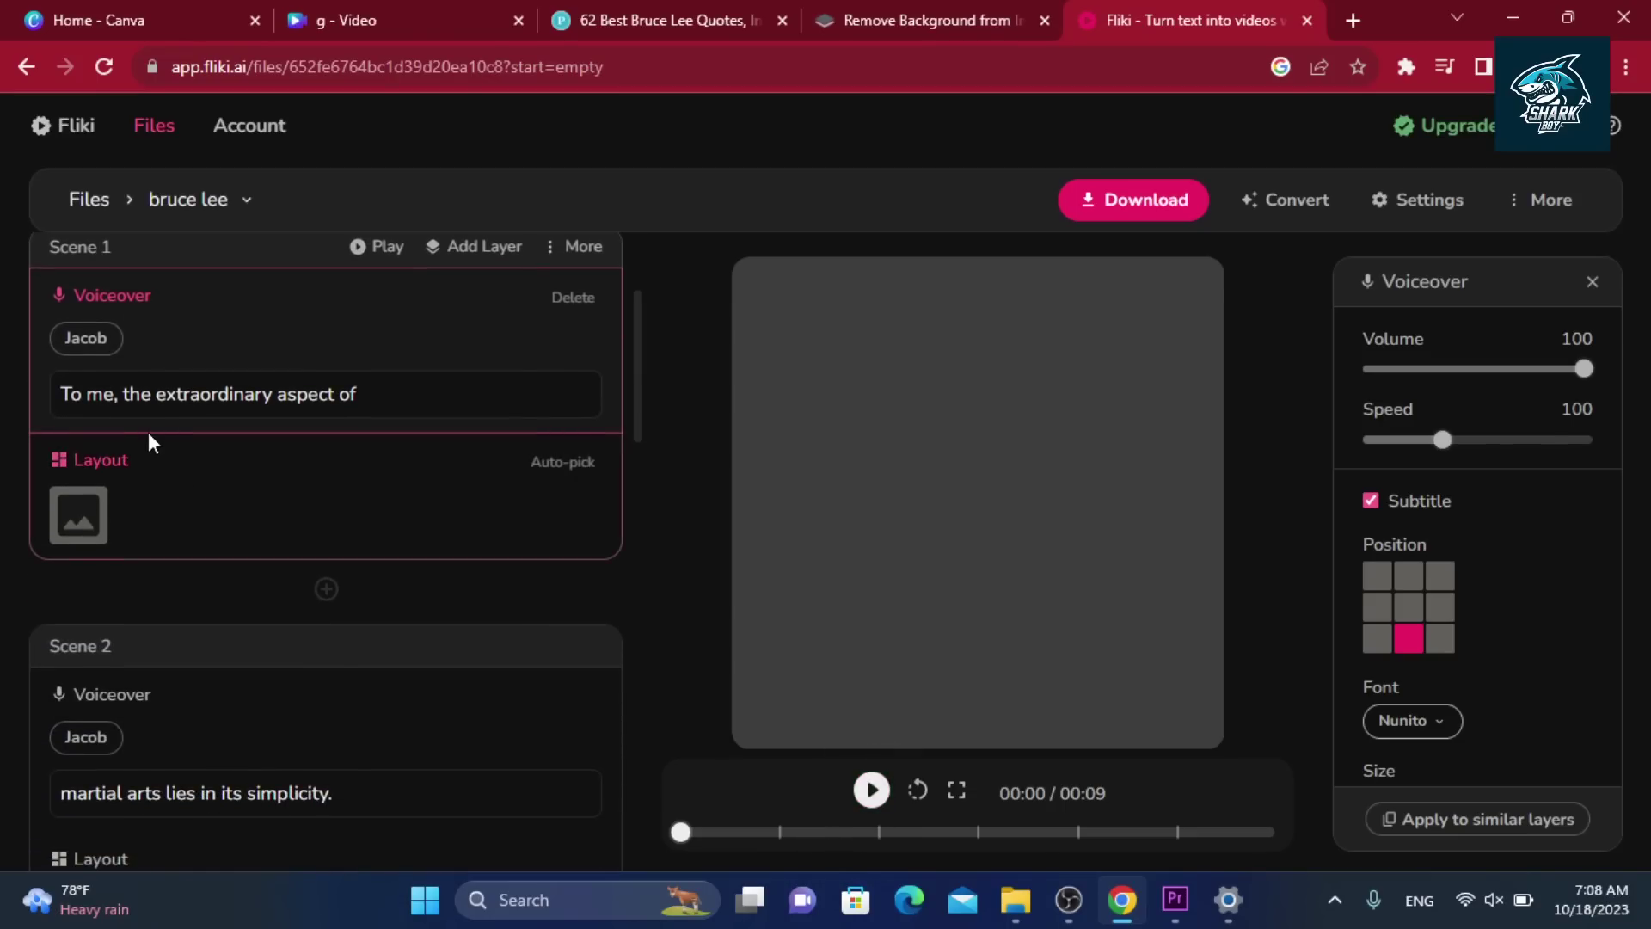
scroll(210, 468, "down", 3)
scroll(344, 516, "up", 6)
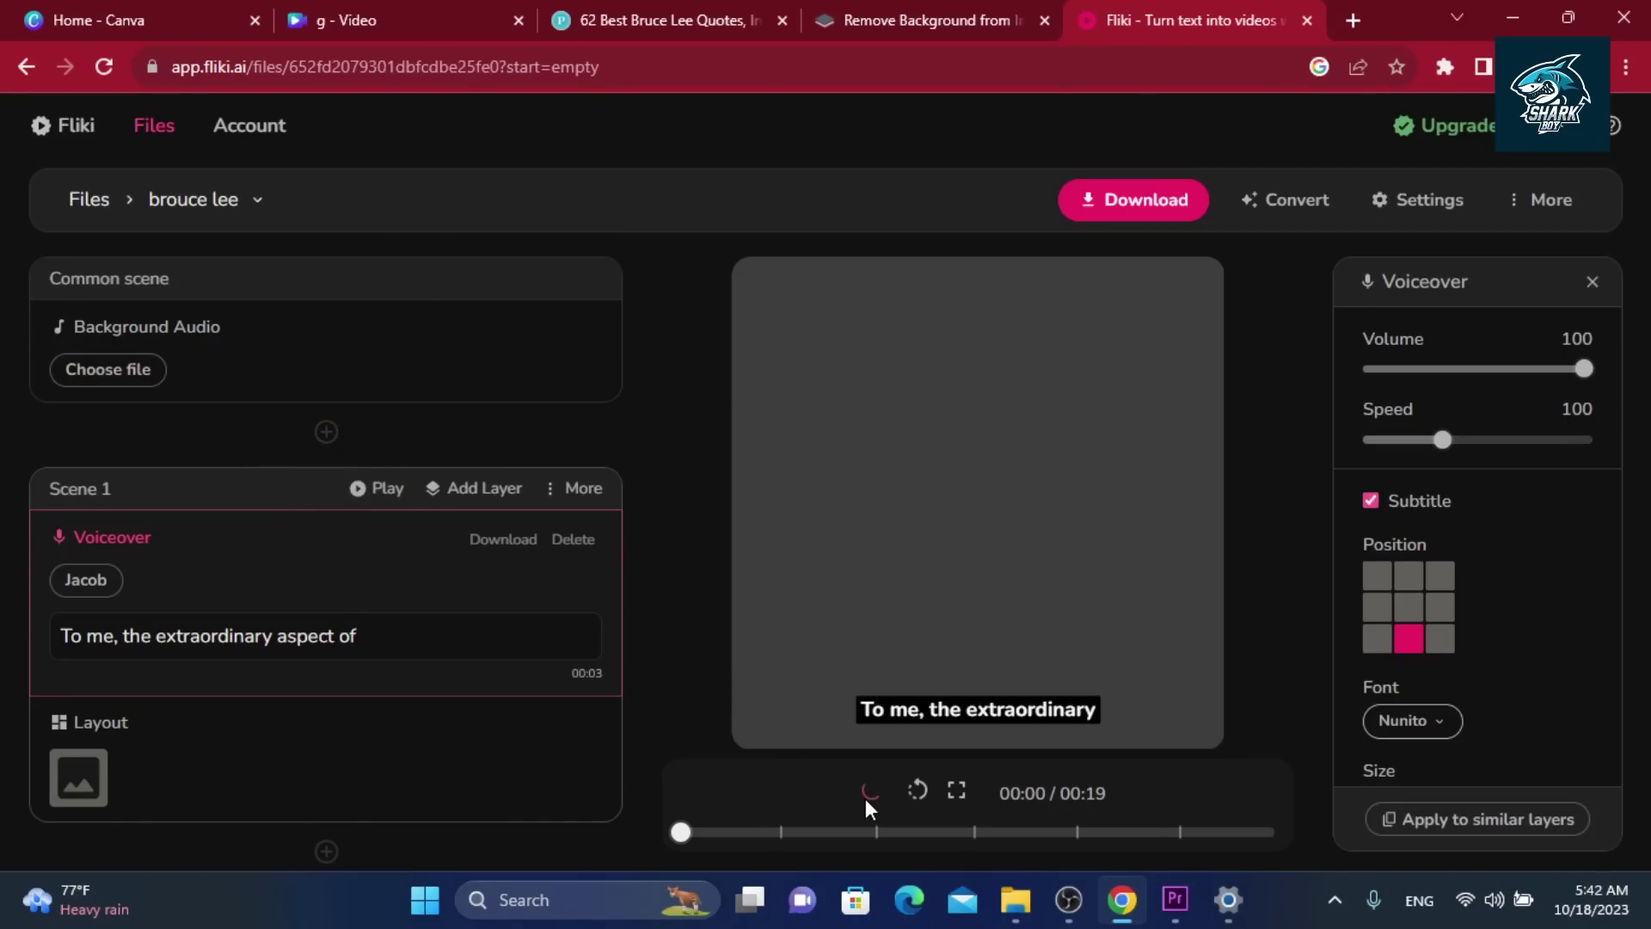
left_click(870, 790)
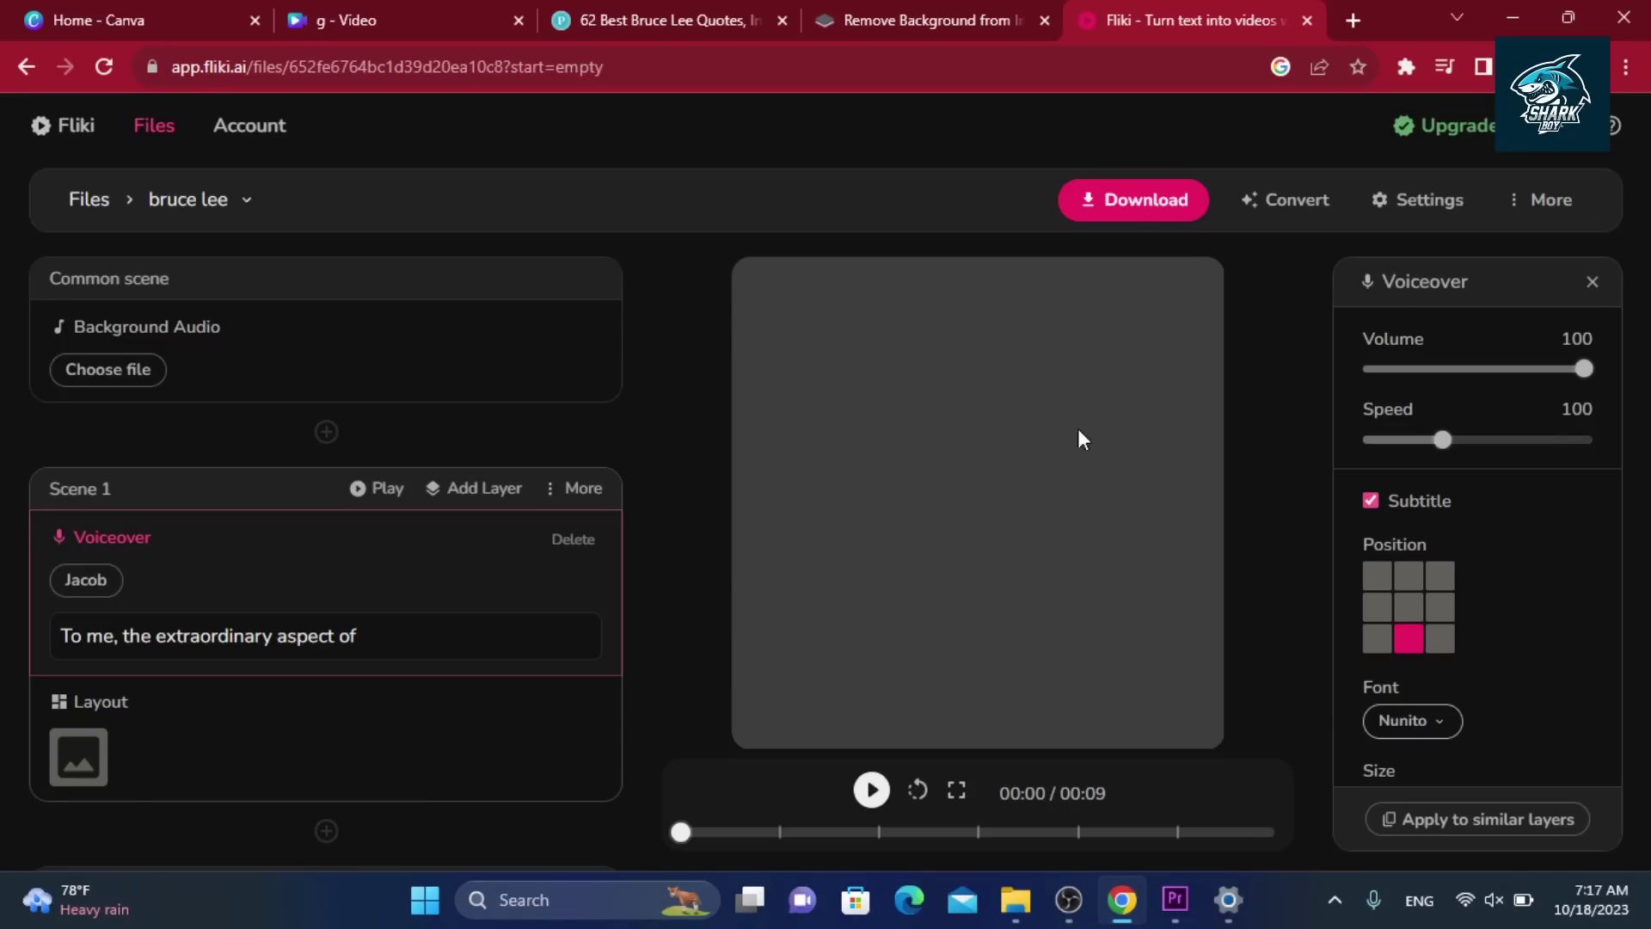
Save the file settings as Audio only and set the Scene 1 voiceover speed to 90
left_click(1397, 205)
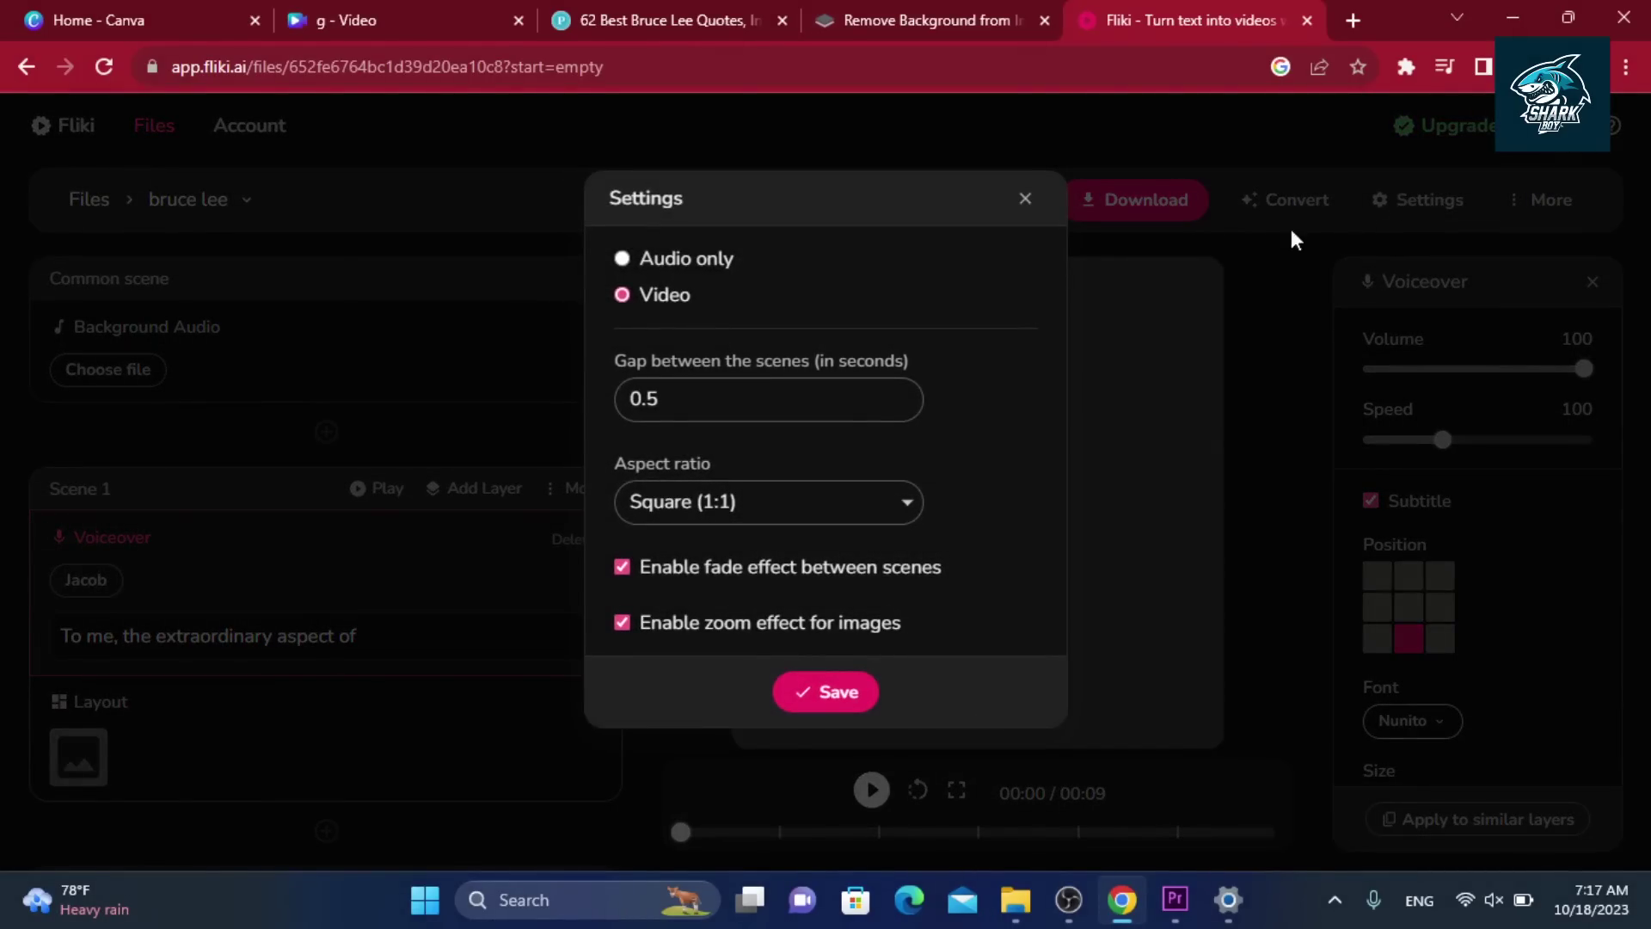
left_click(624, 261)
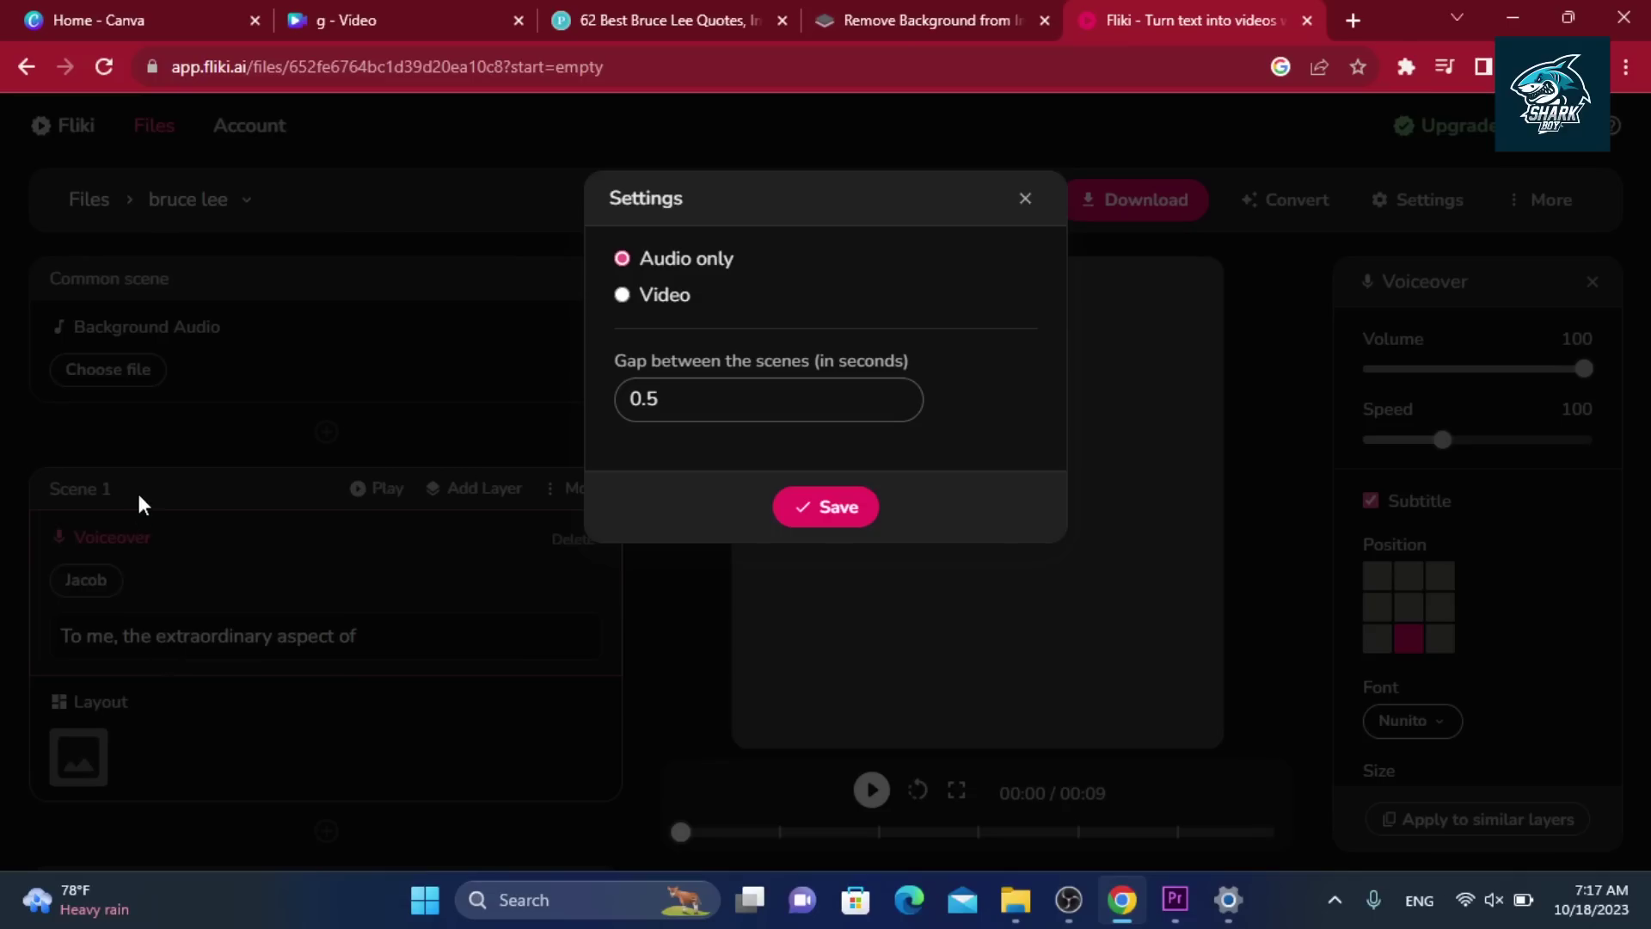
left_click(704, 409)
left_click(841, 510)
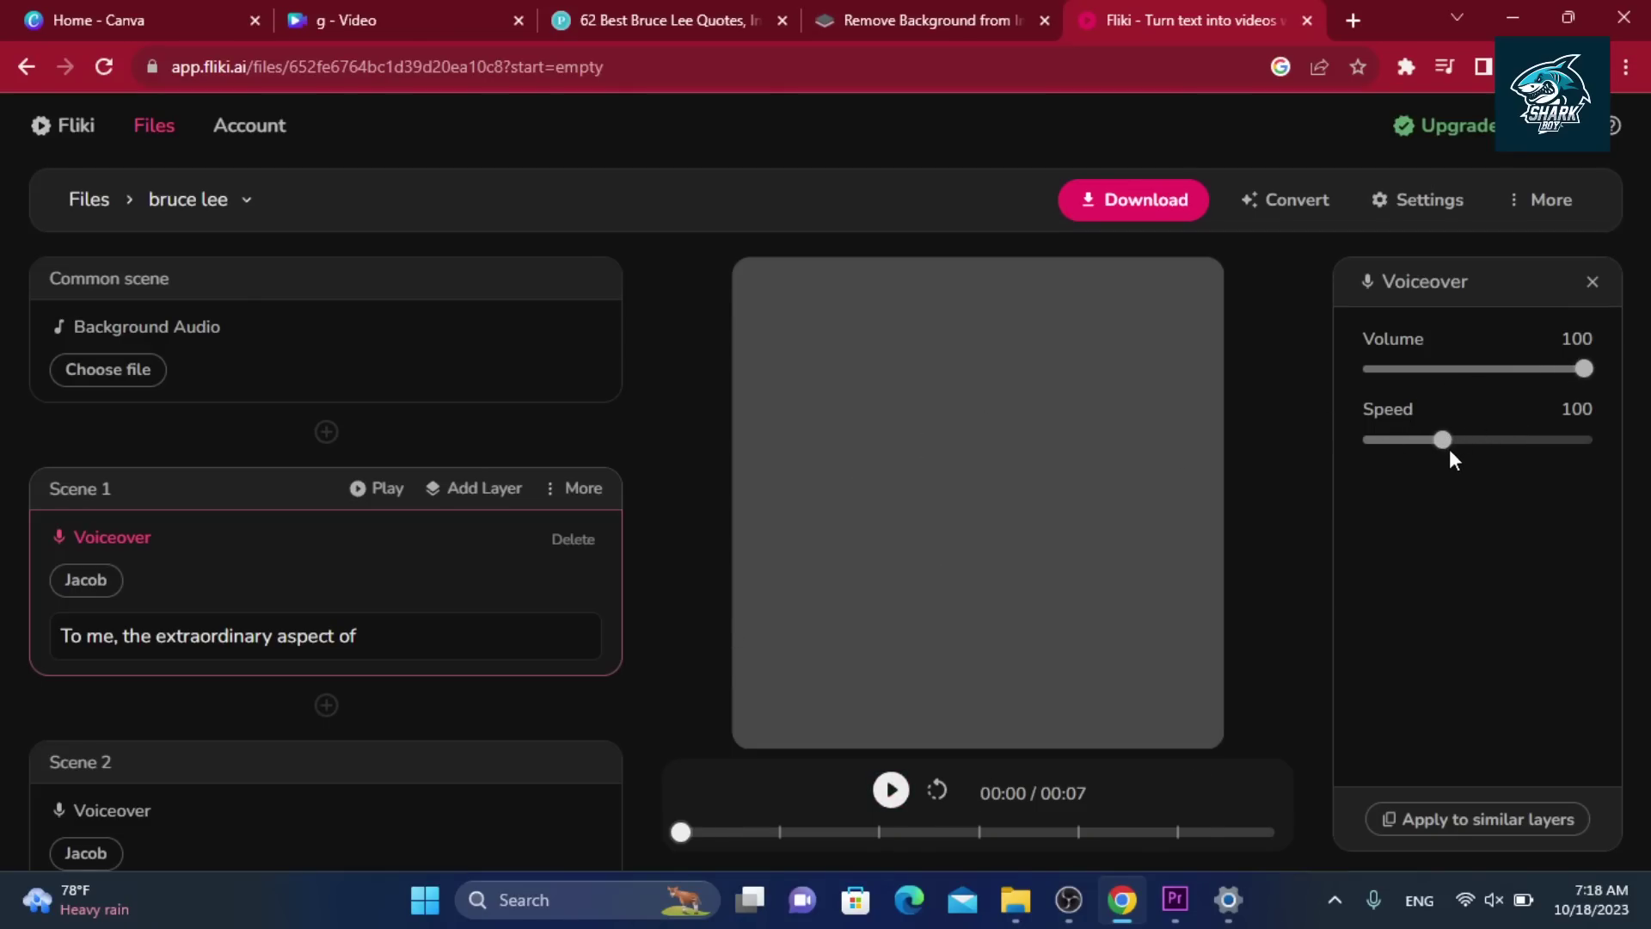
left_click_drag(1438, 440, 1429, 442)
Start a new export of the voiceover audio and dismiss the site's notification request
left_click(1180, 201)
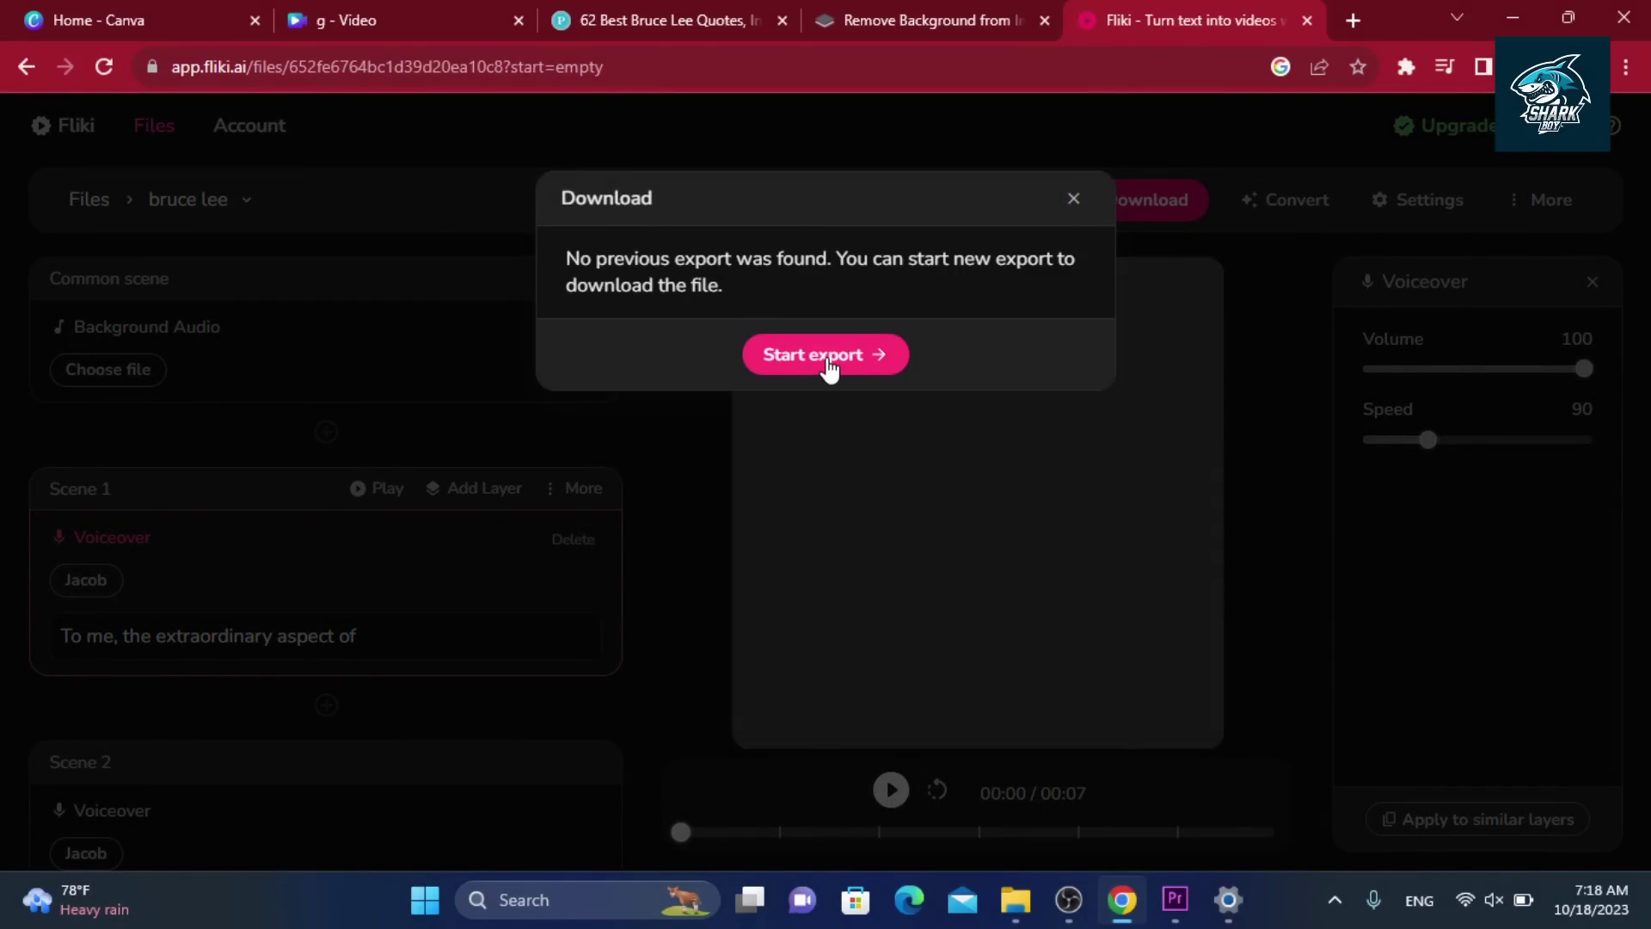
left_click(828, 365)
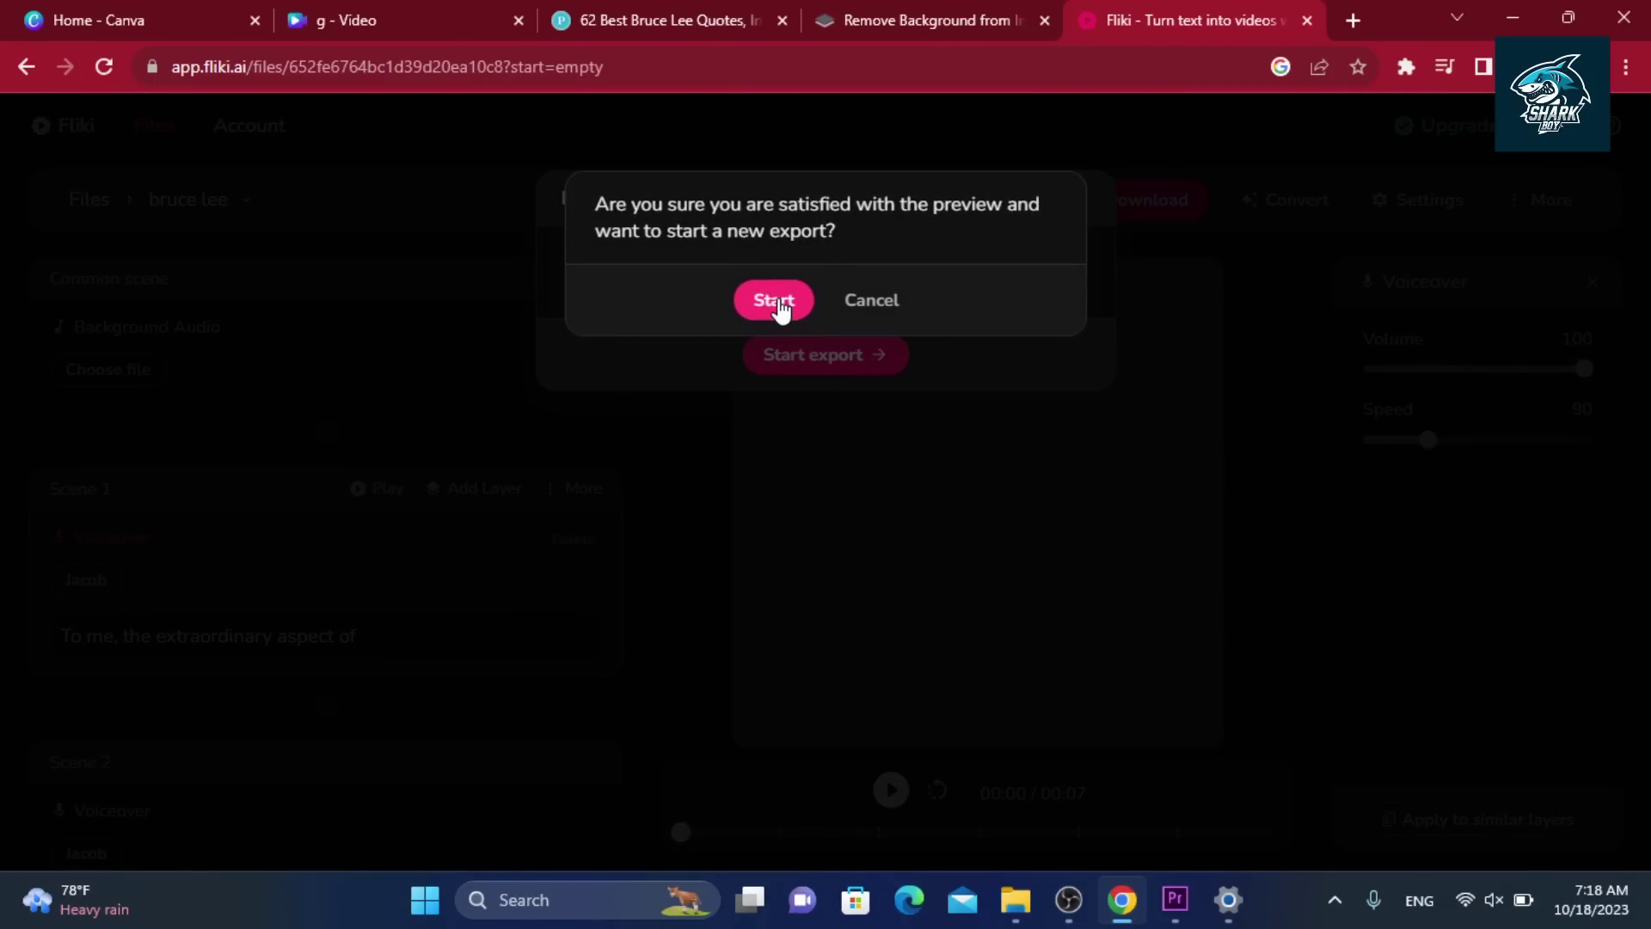
left_click(774, 301)
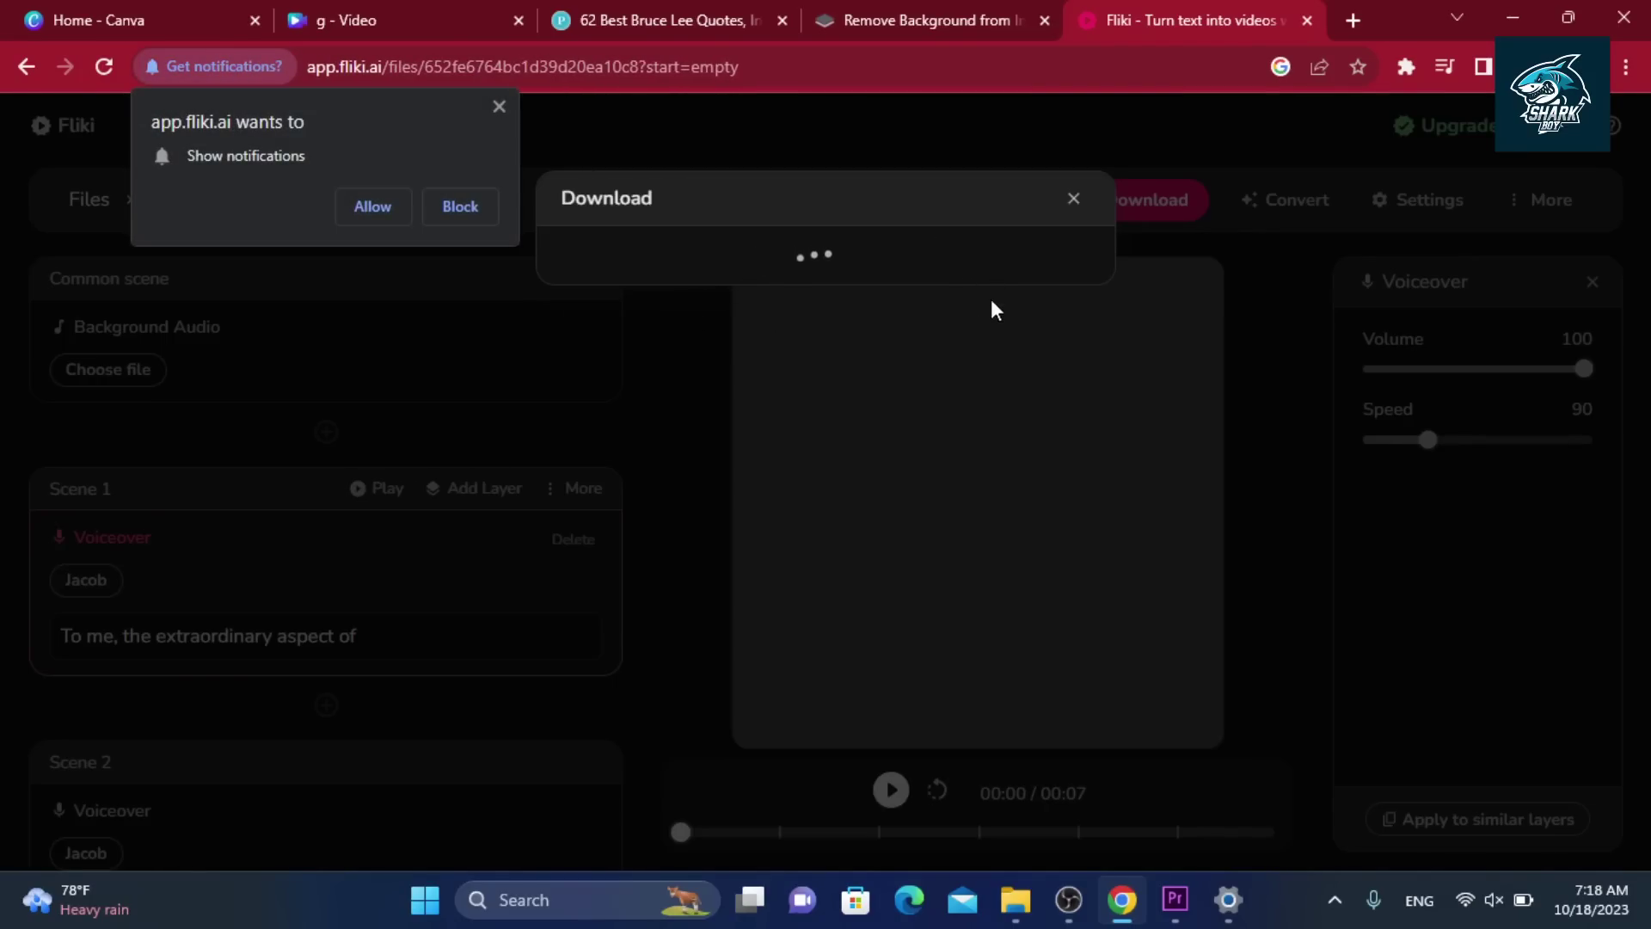
left_click(499, 107)
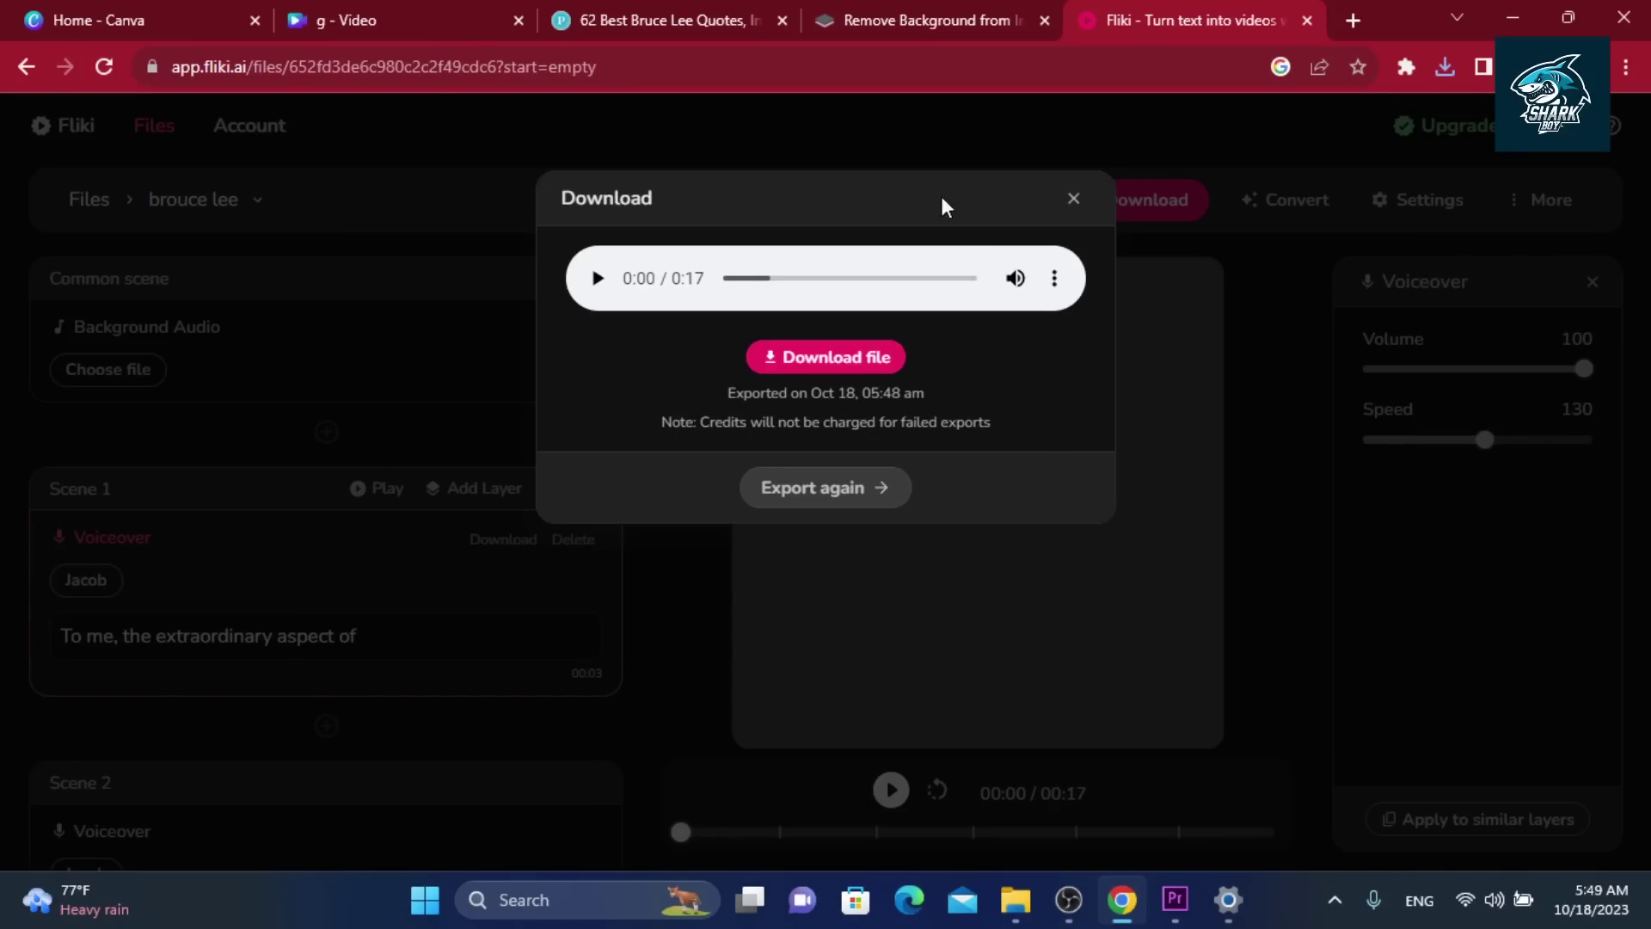
Switch to the Canva design and move the quote text box up to around the page's vertical middle
left_click(401, 27)
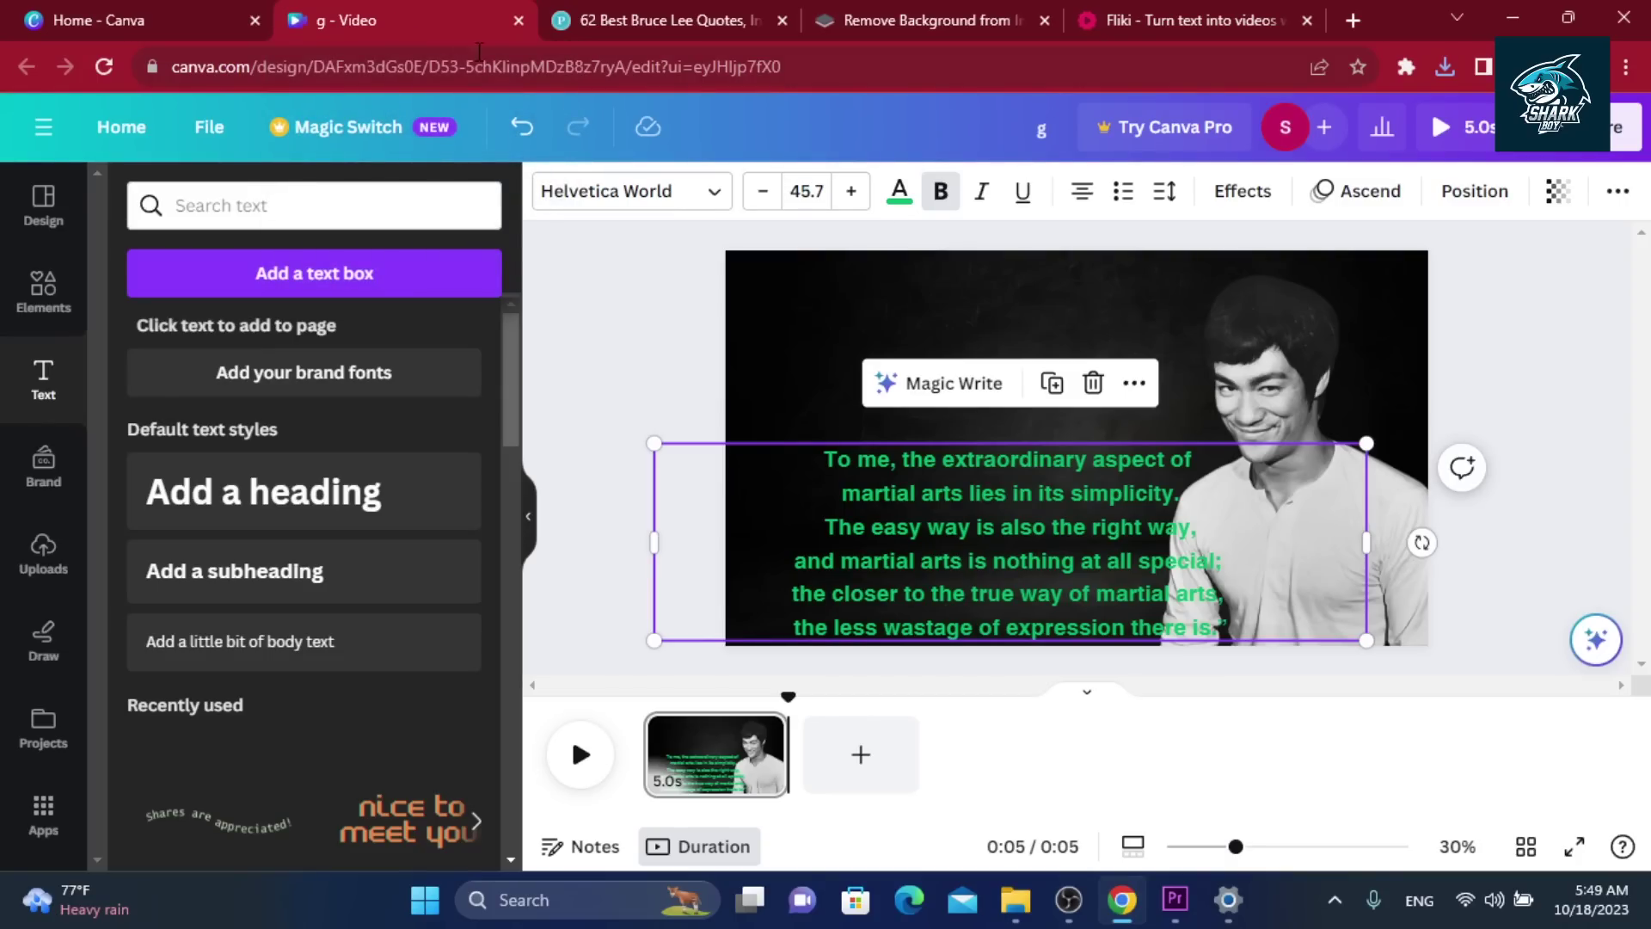
left_click(669, 320)
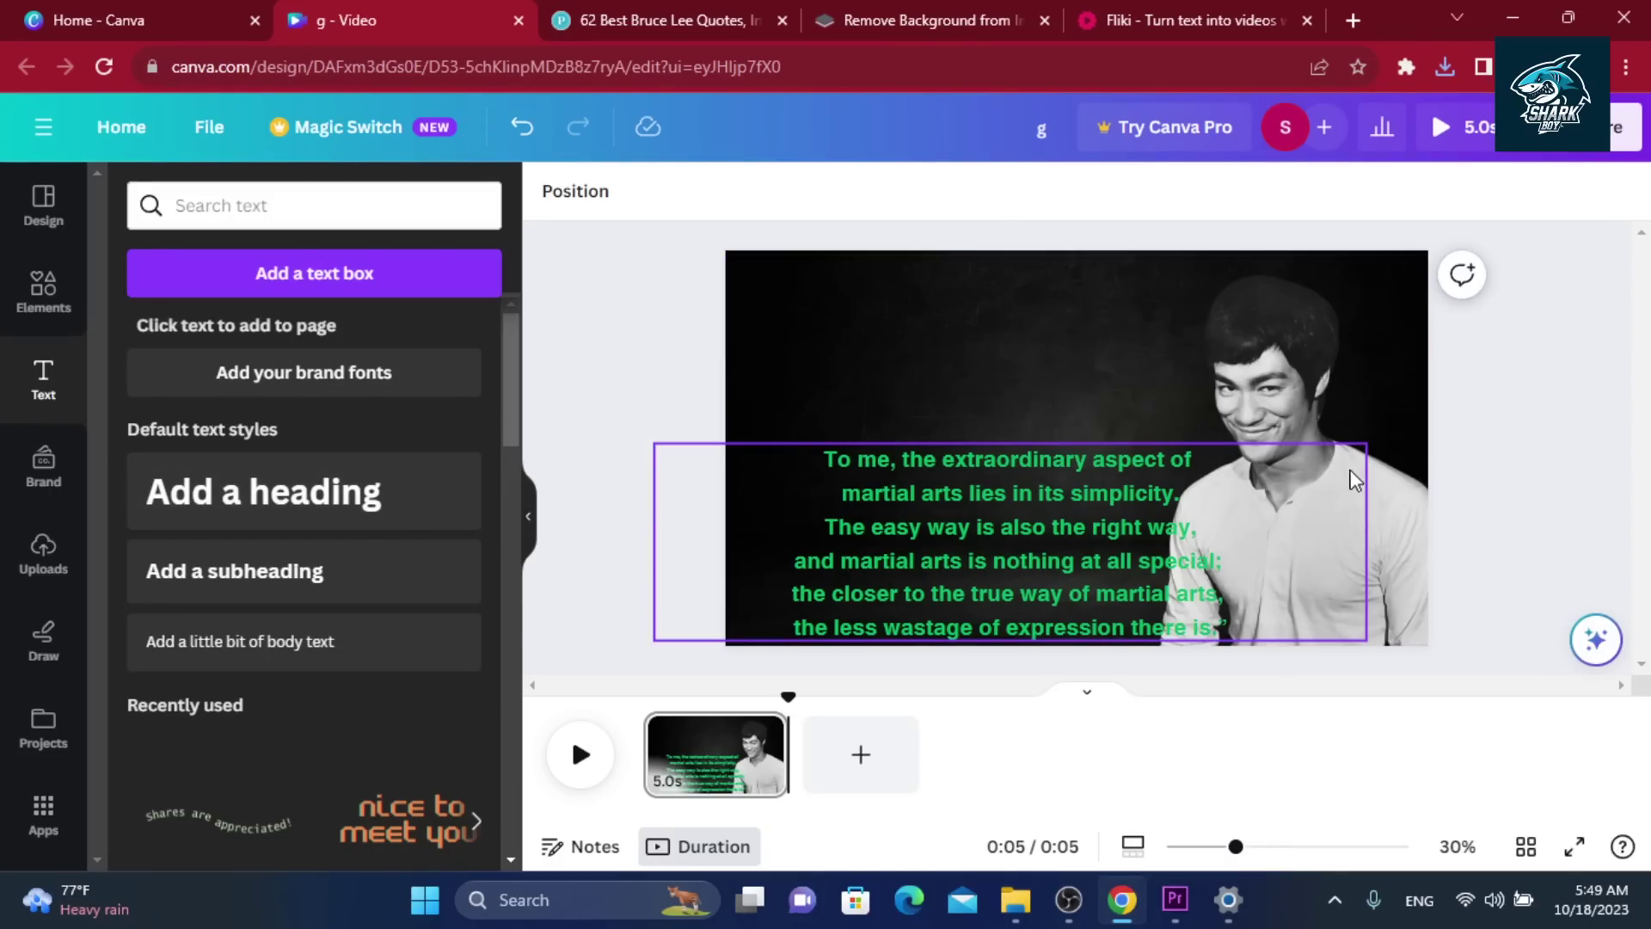
left_click(1067, 484)
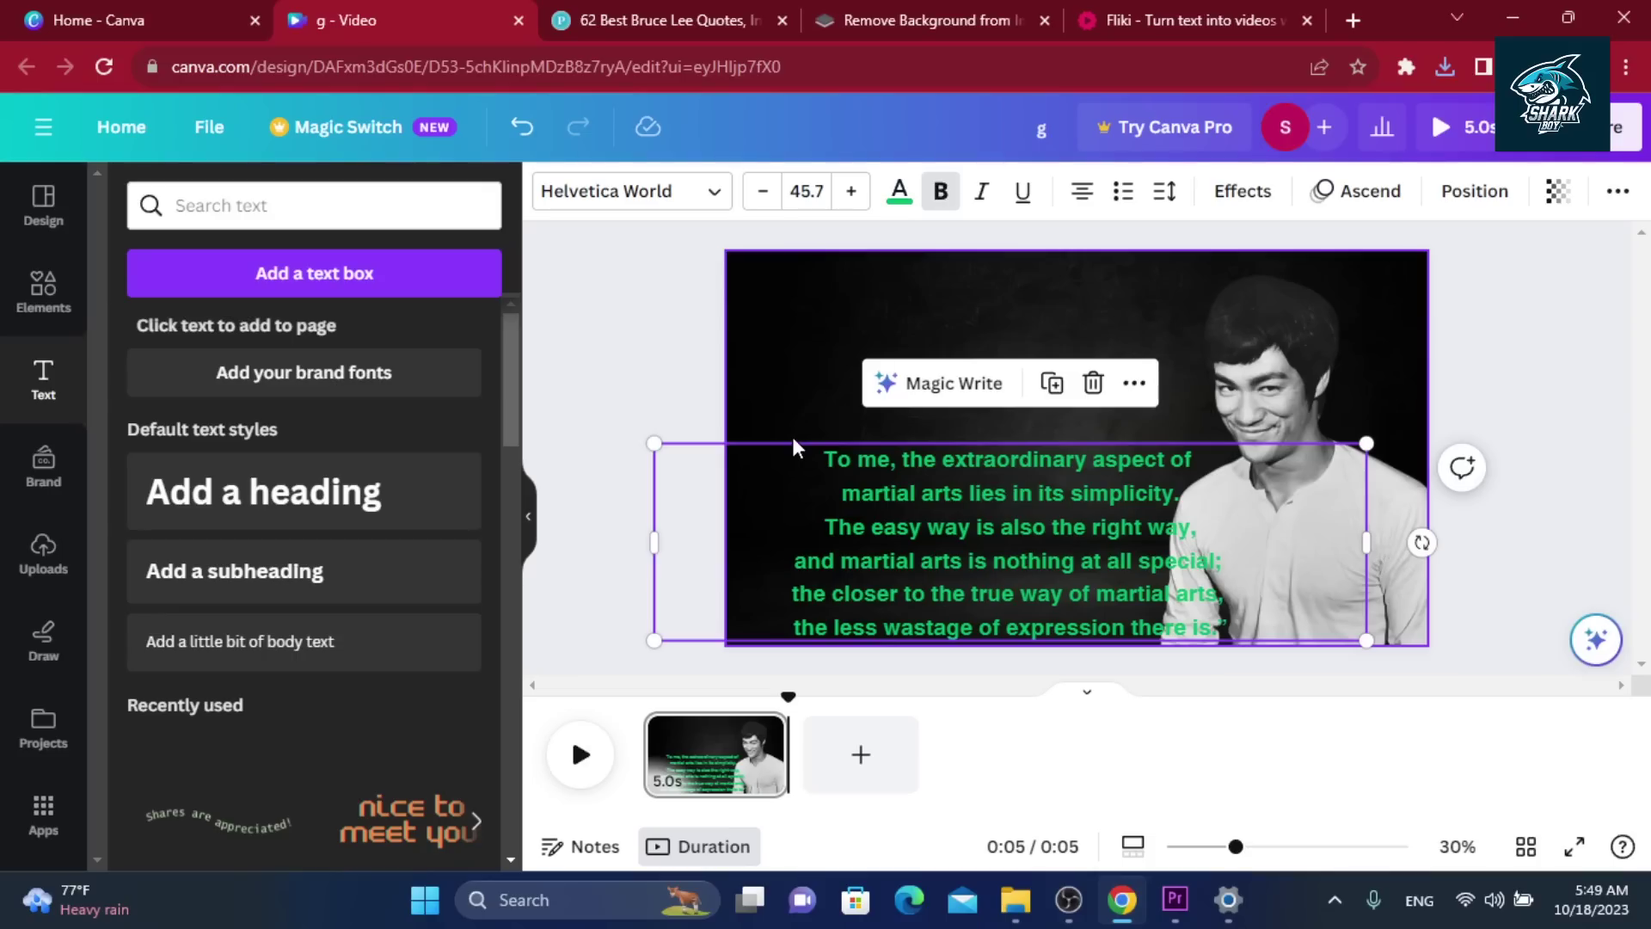
left_click_drag(842, 453, 843, 391)
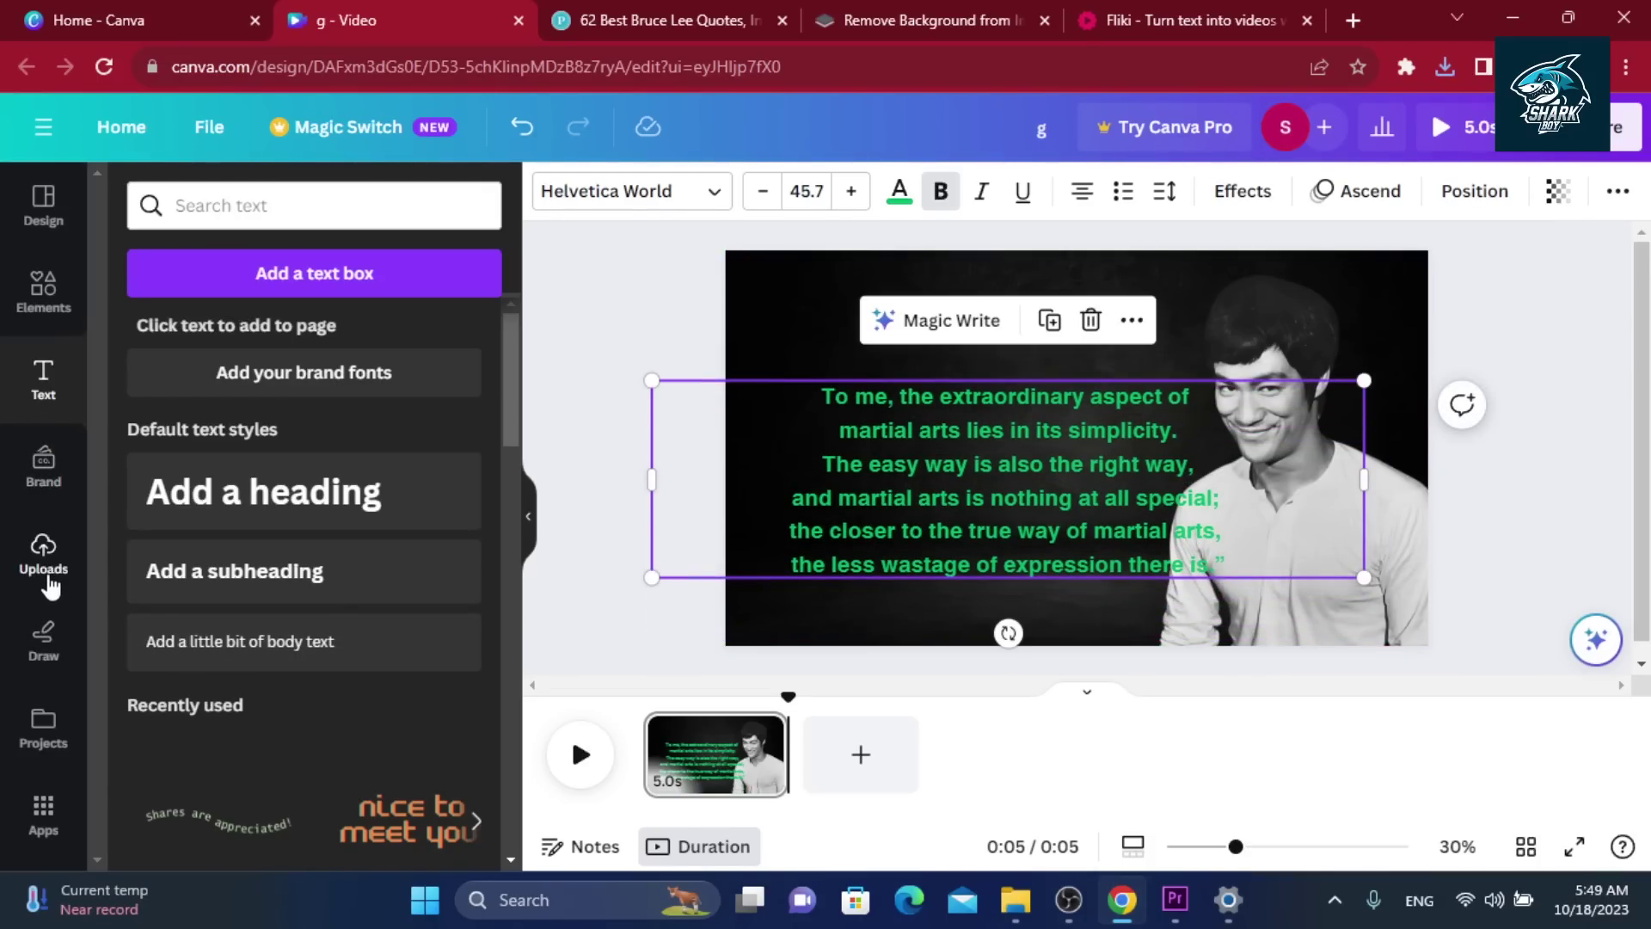
Upload the brouce-lee MP3 file from the Downloads folder and add it to the video page as its audio track
left_click(43, 555)
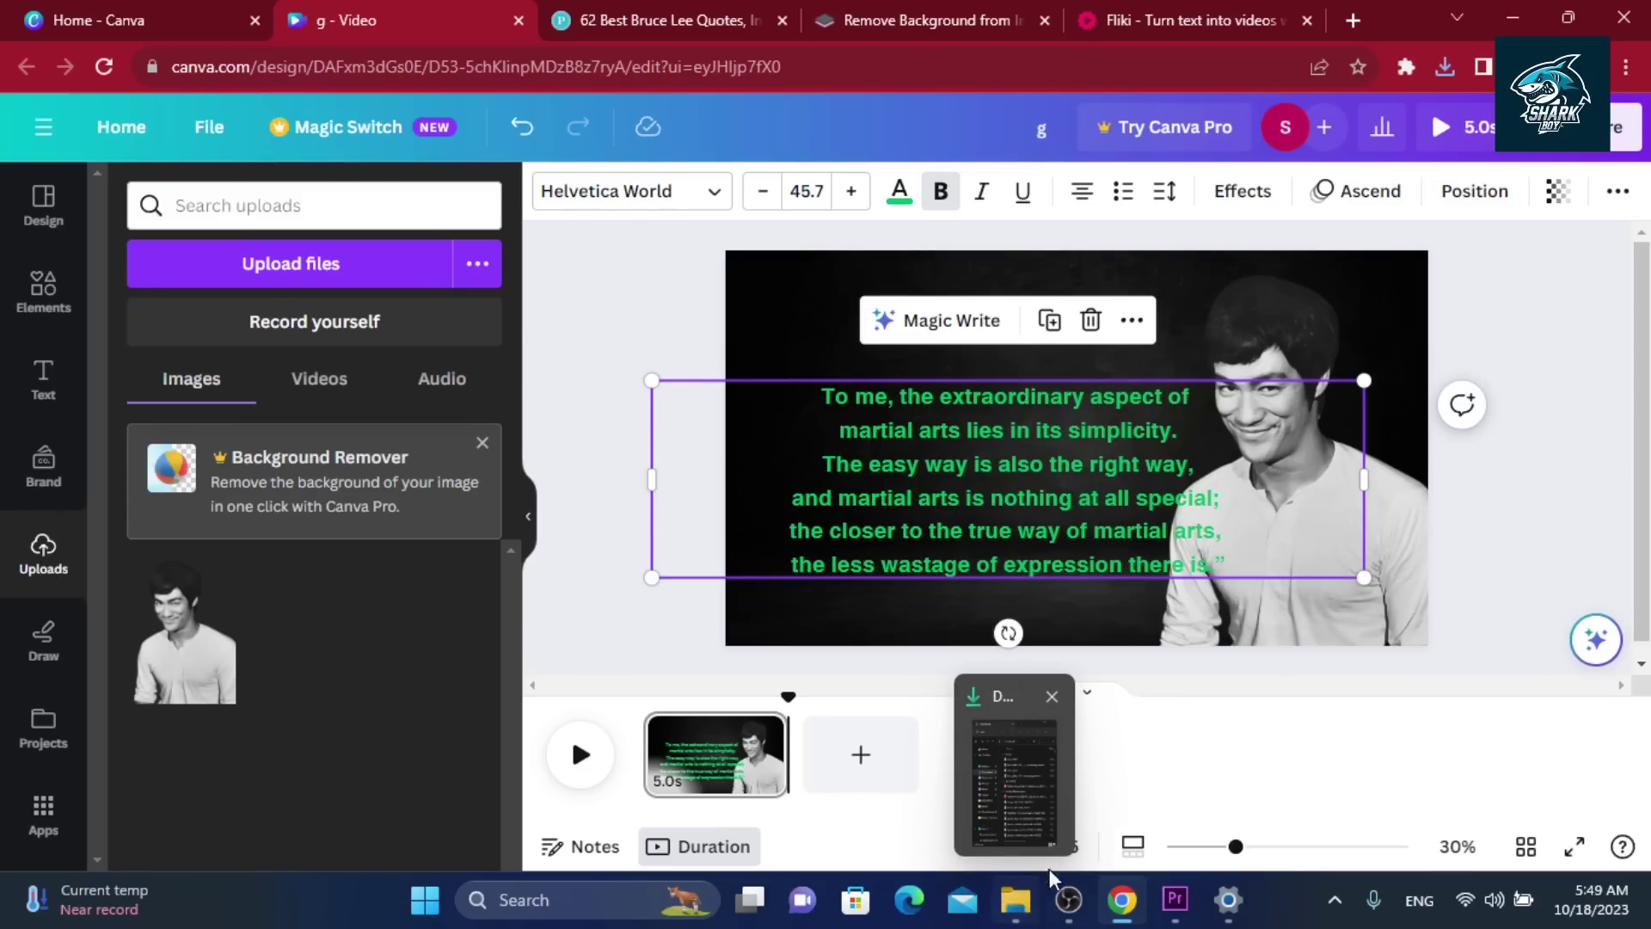
left_click(1023, 901)
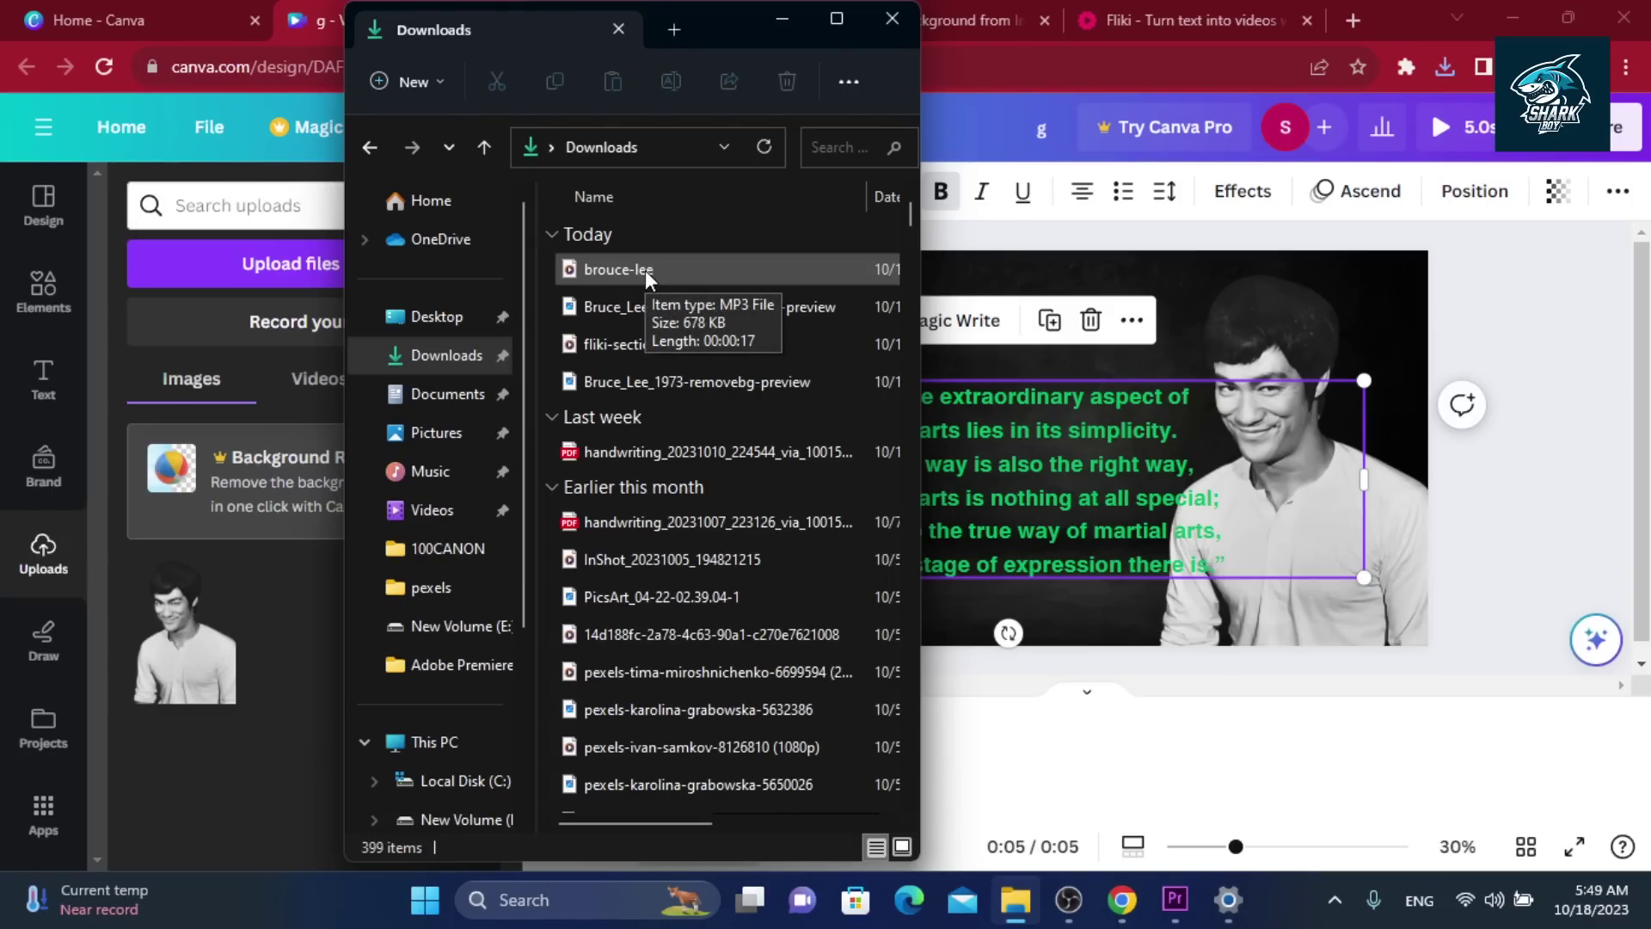
left_click_drag(645, 270, 257, 559)
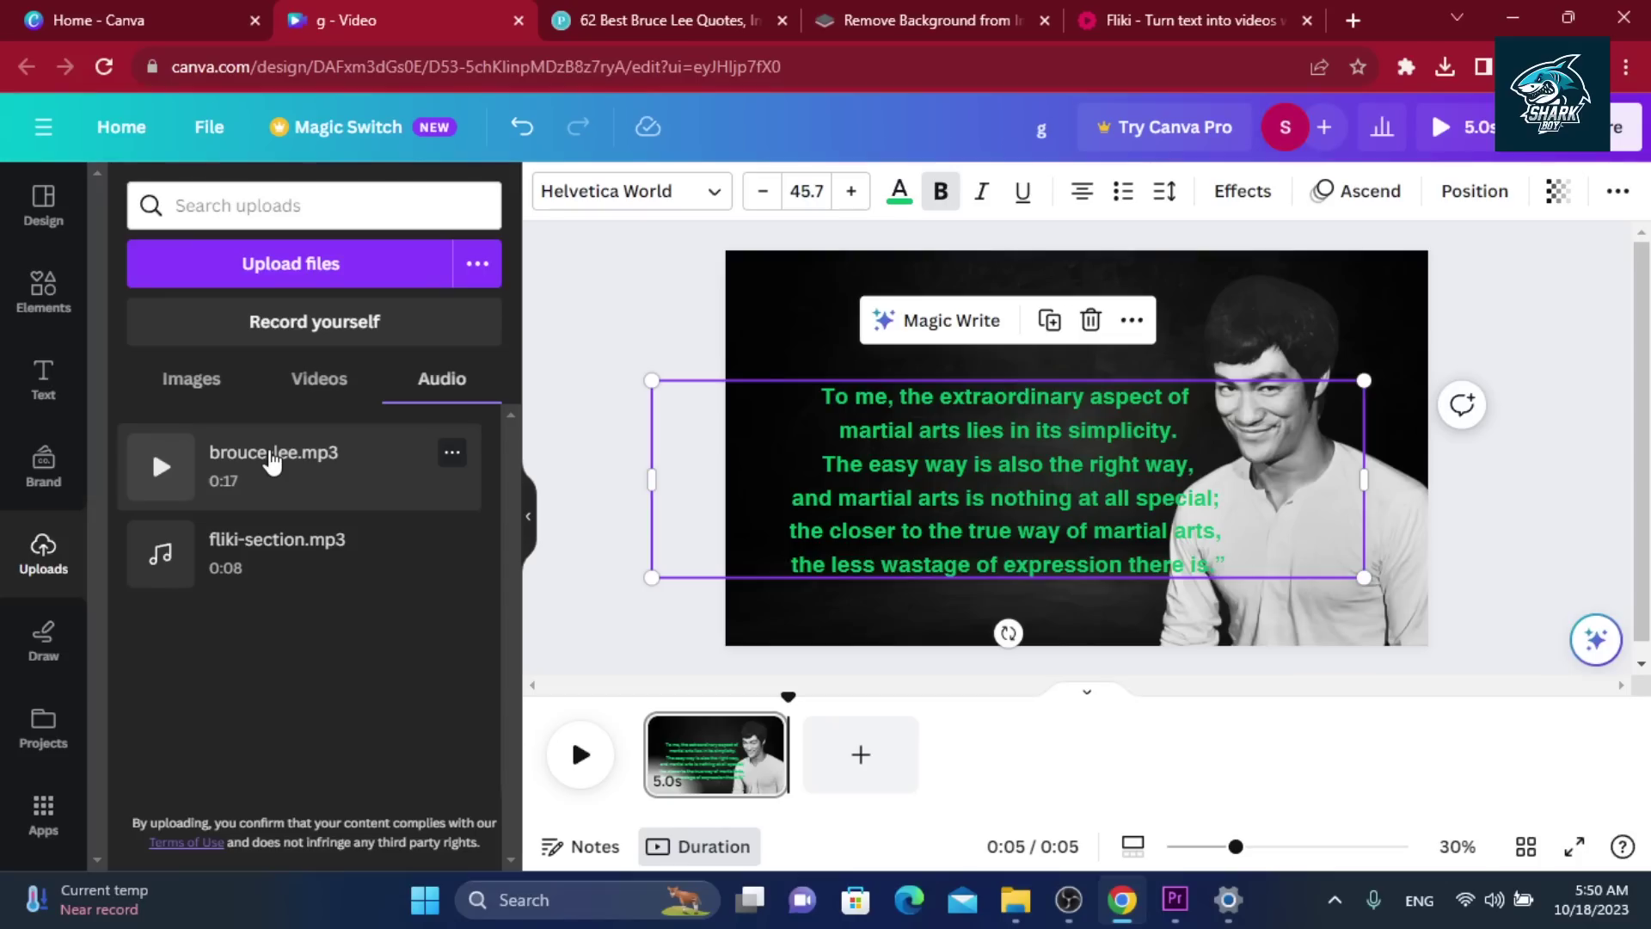
left_click_drag(272, 462, 1003, 406)
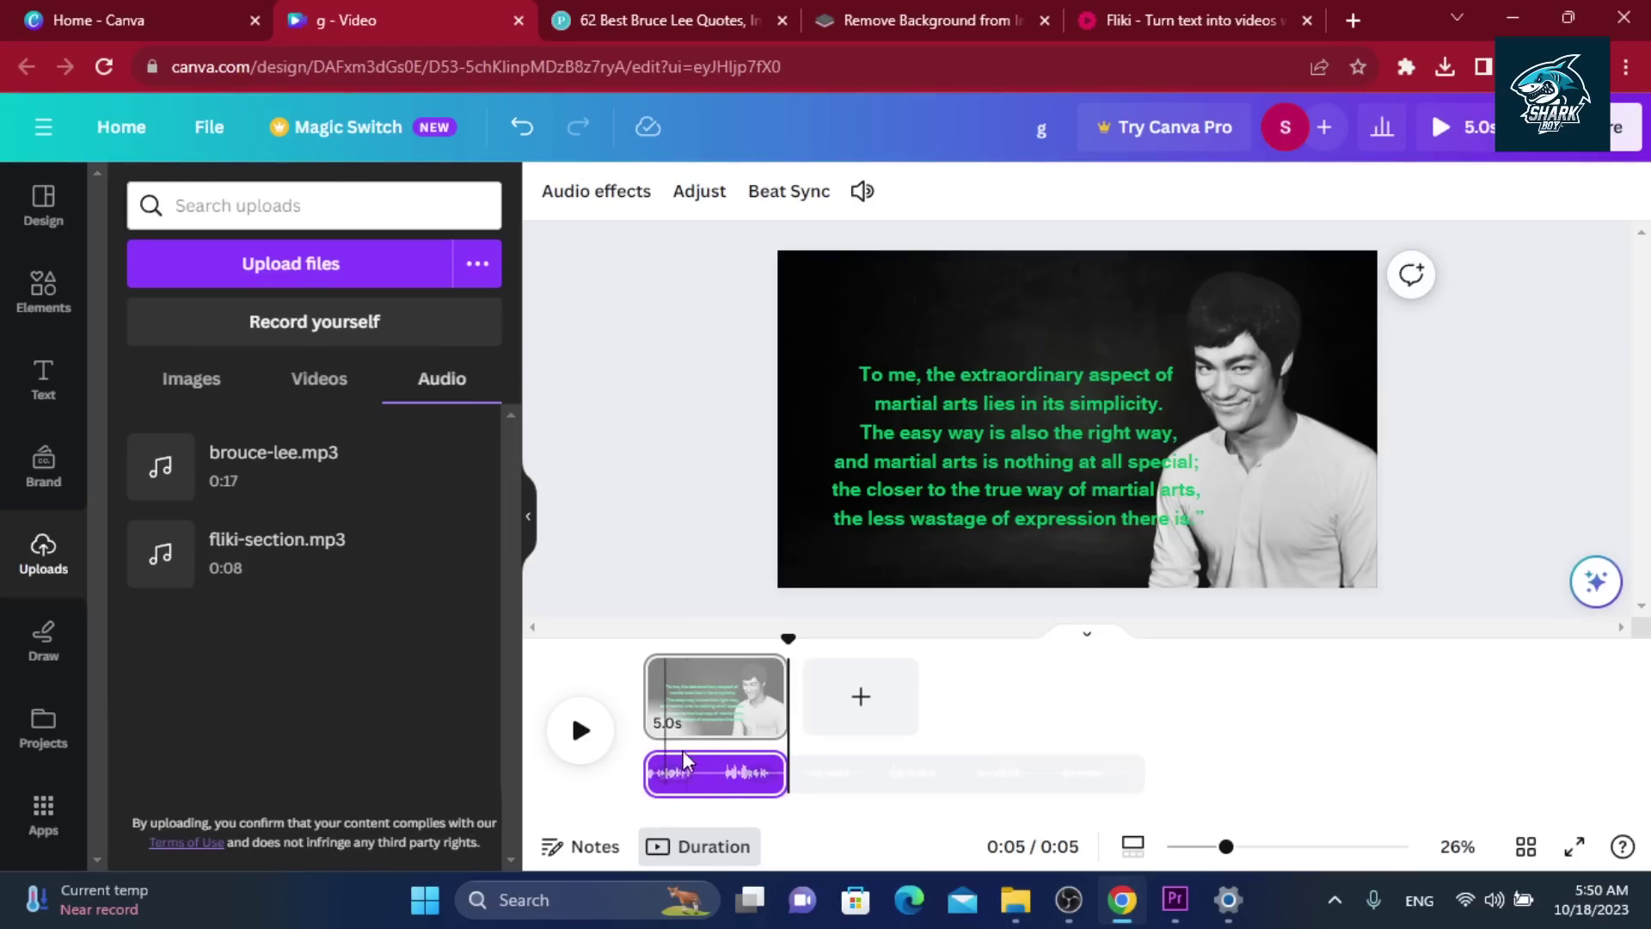
Extend the page's duration on the timeline to 17.8 s to cover the full brouce-lee audio track
left_click_drag(786, 698, 780, 698)
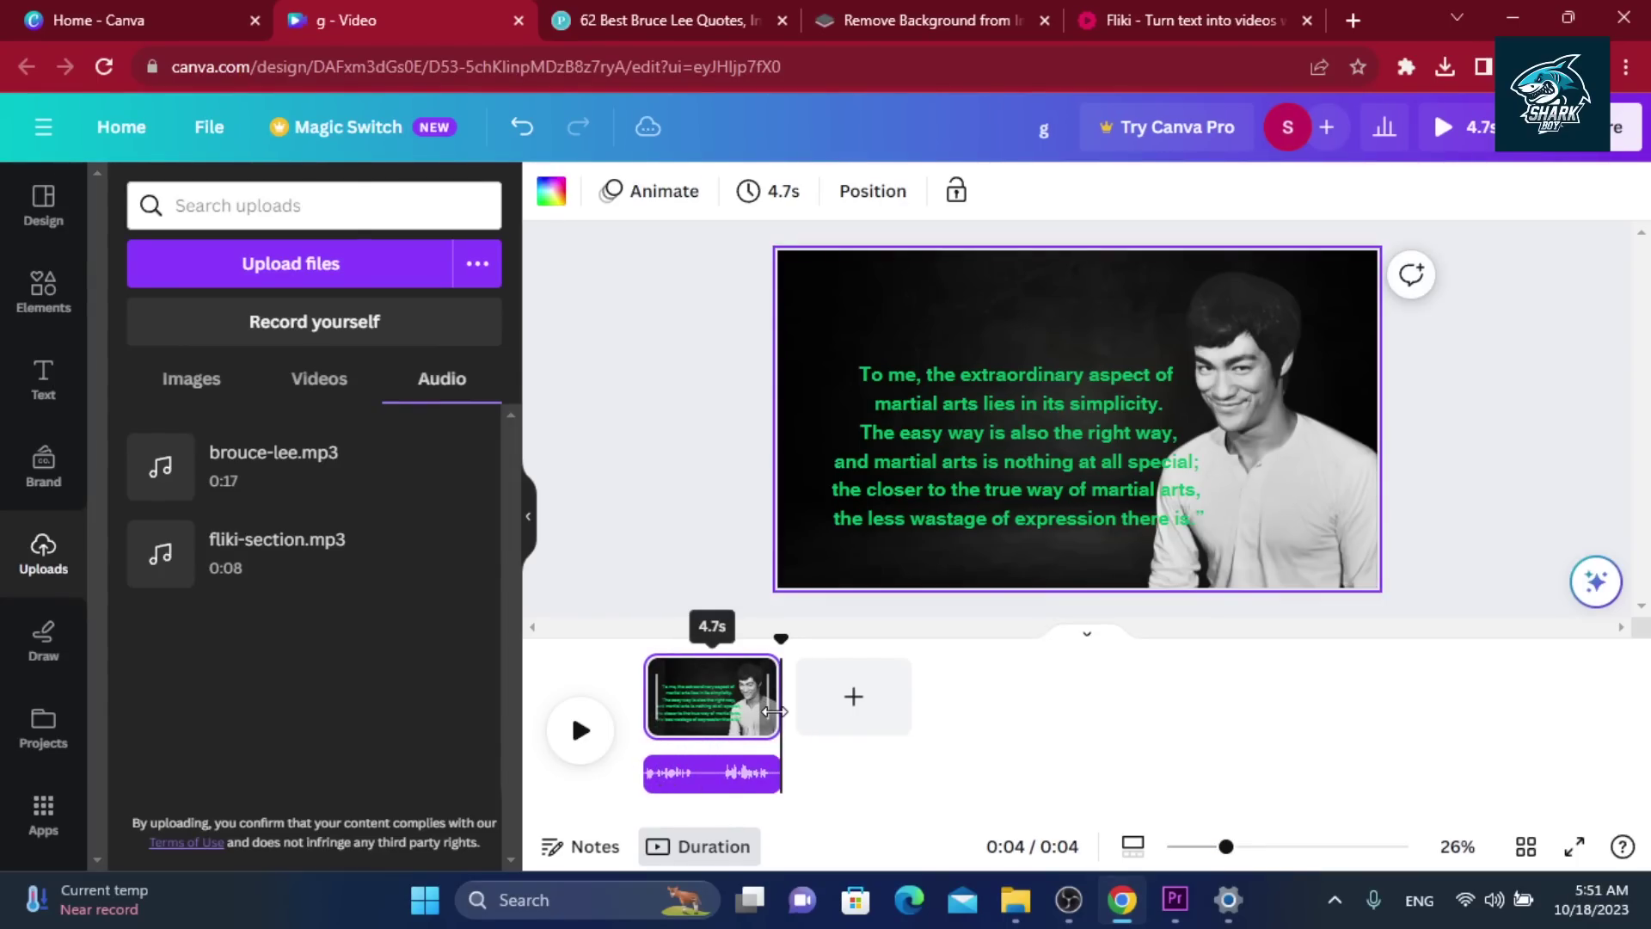
left_click_drag(779, 712, 783, 712)
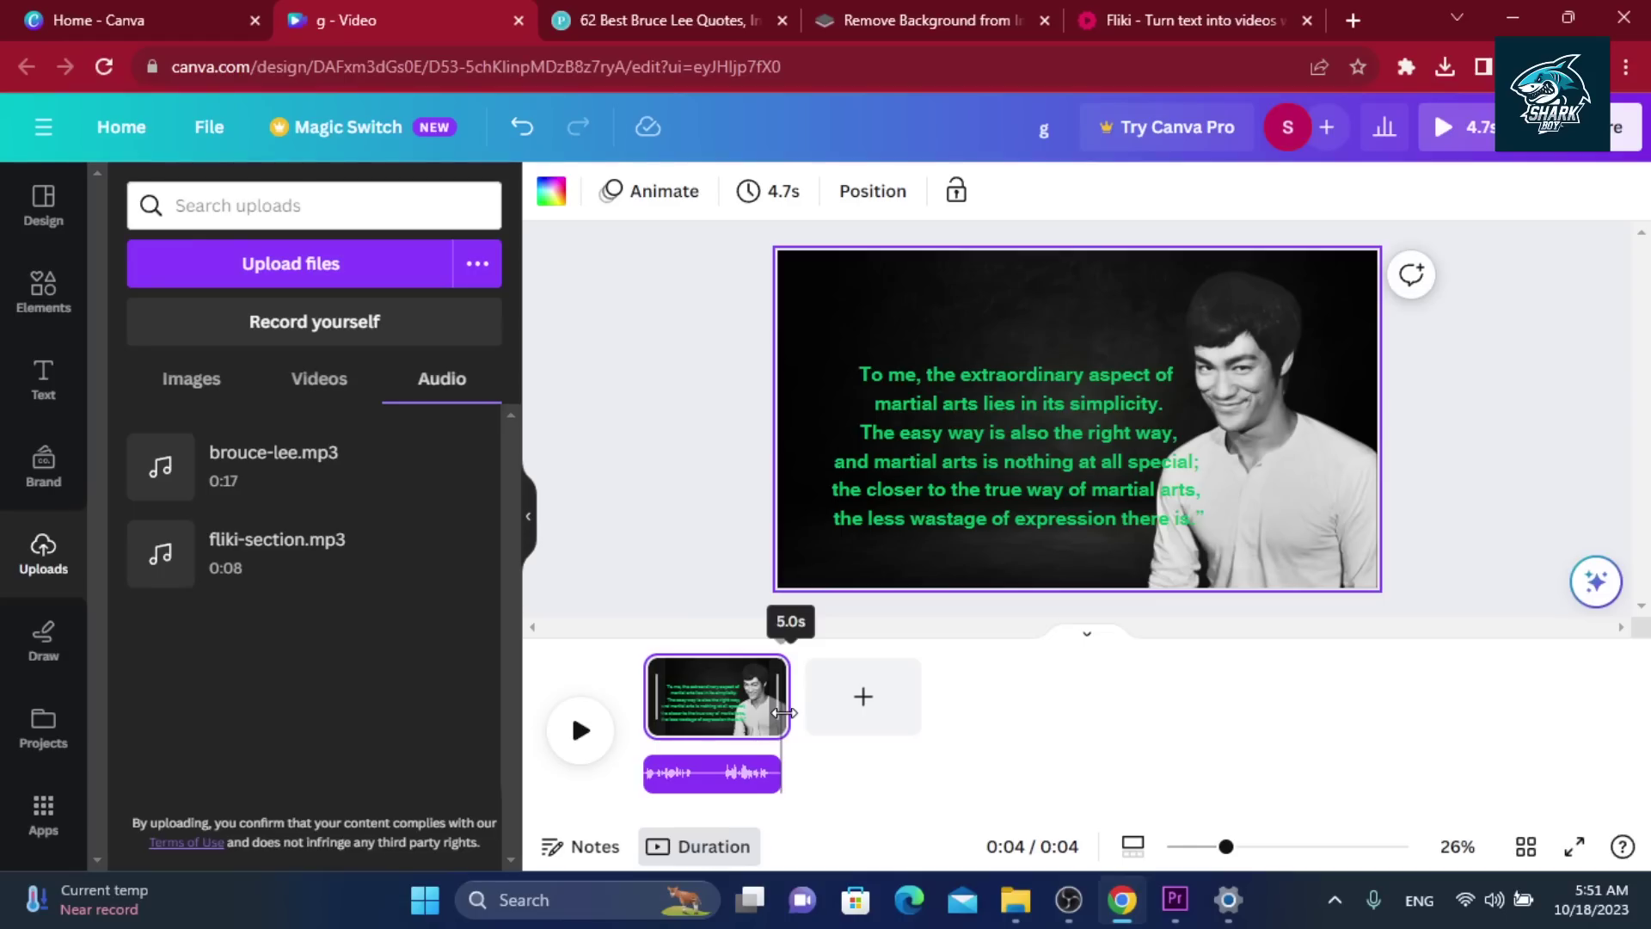
left_click_drag(783, 712, 1158, 712)
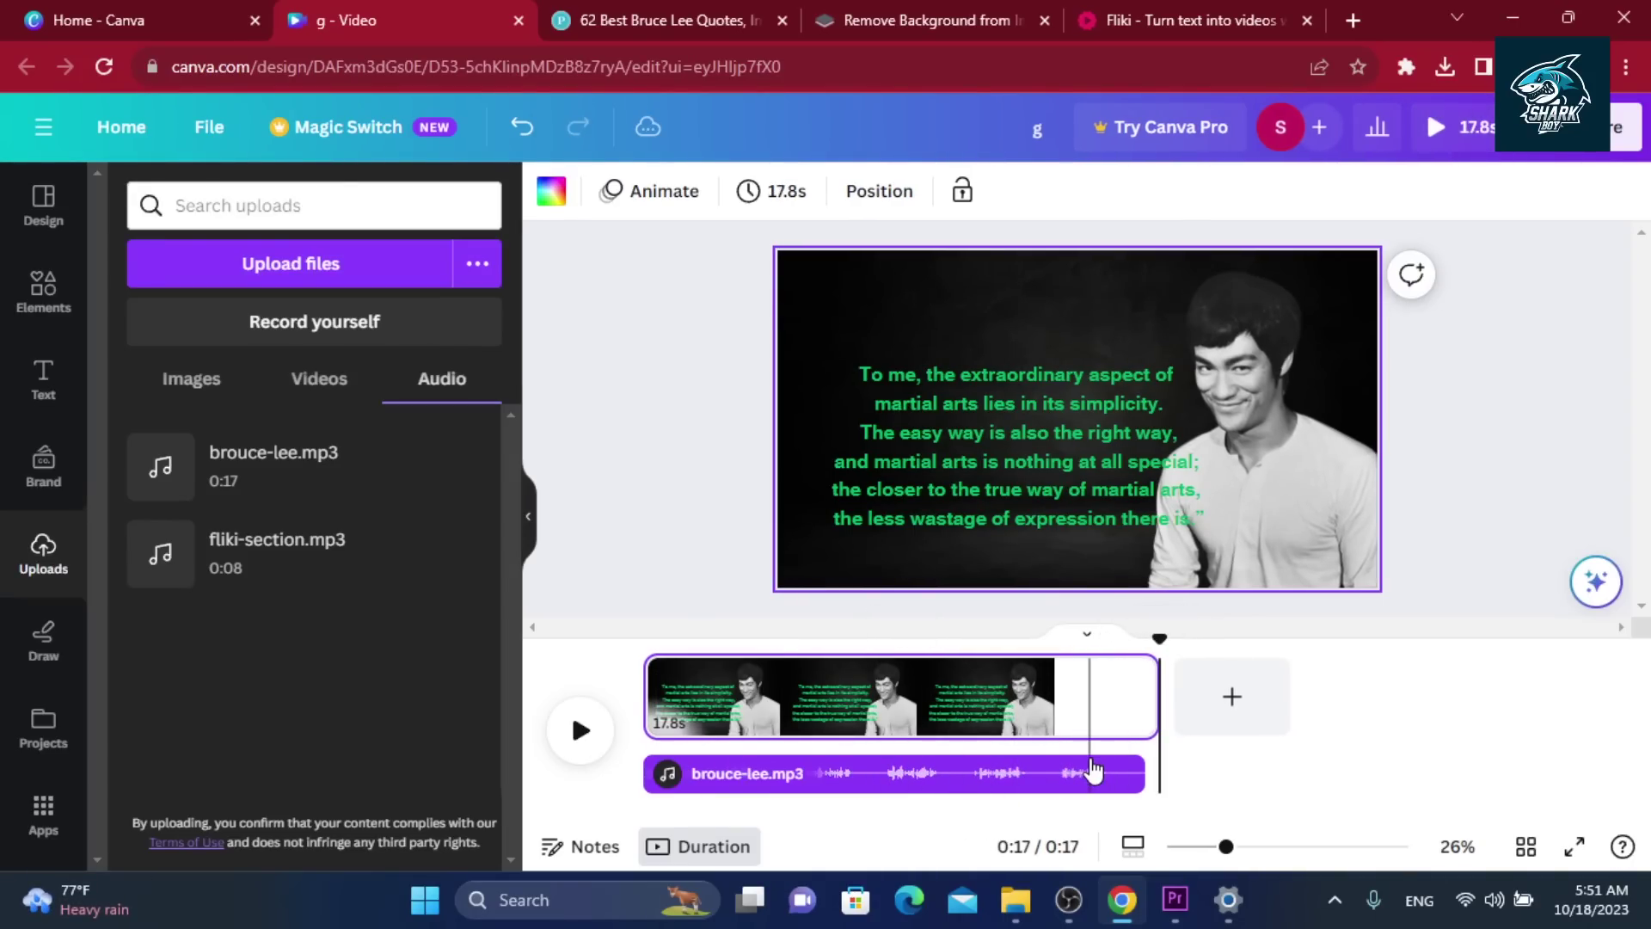